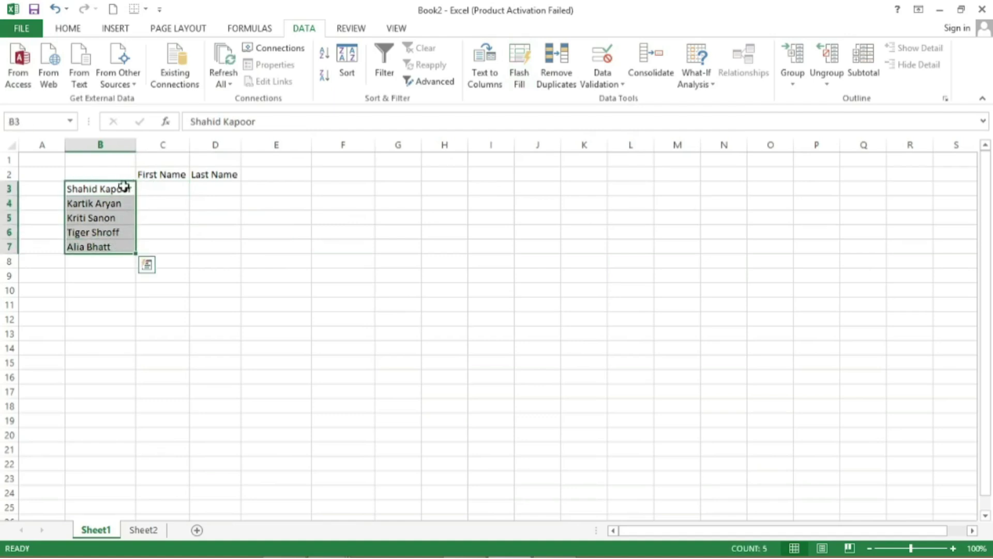
Step: Enter the first name from B3 in C3 and use Flash Fill to extract the other first names down to C7
{"action": "left_click", "coordinate": [171, 149]}
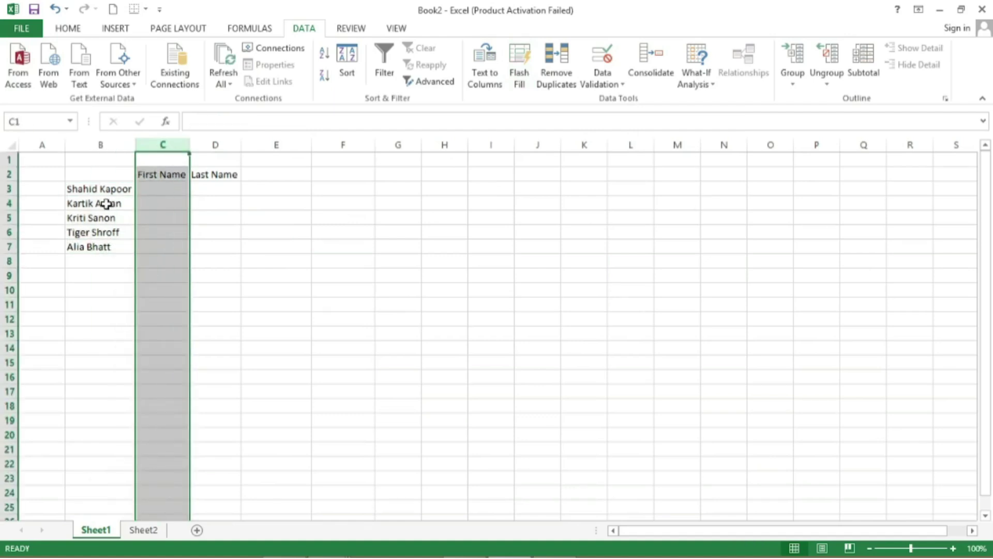
{"action": "left_click", "coordinate": [226, 145]}
{"action": "left_click", "coordinate": [164, 191]}
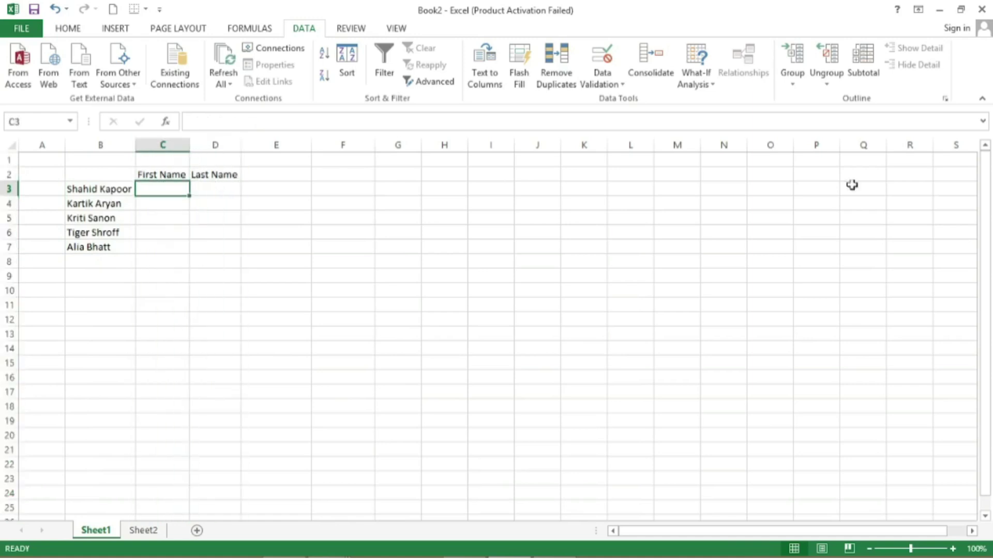
{"action": "type", "text": "Shahid'"}
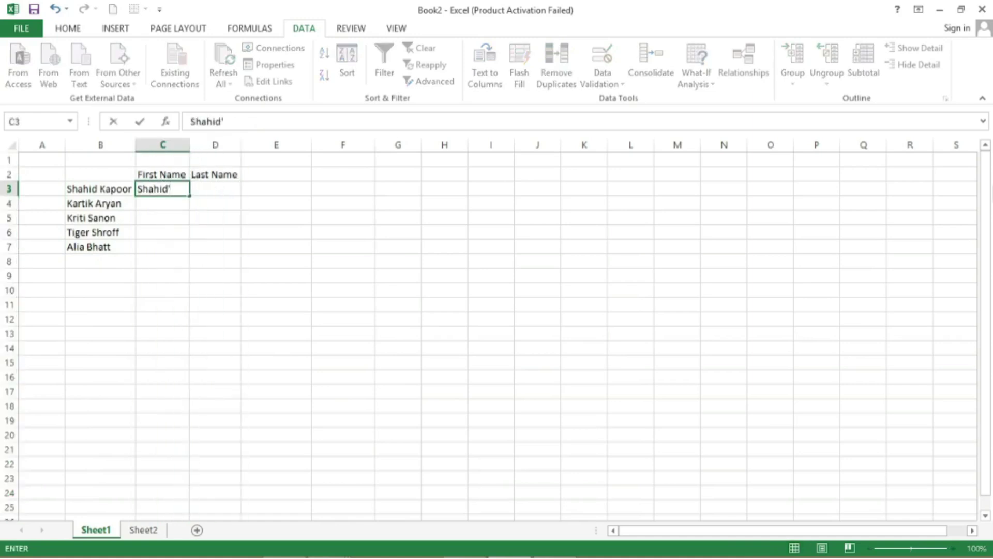
{"action": "key", "text": "Return"}
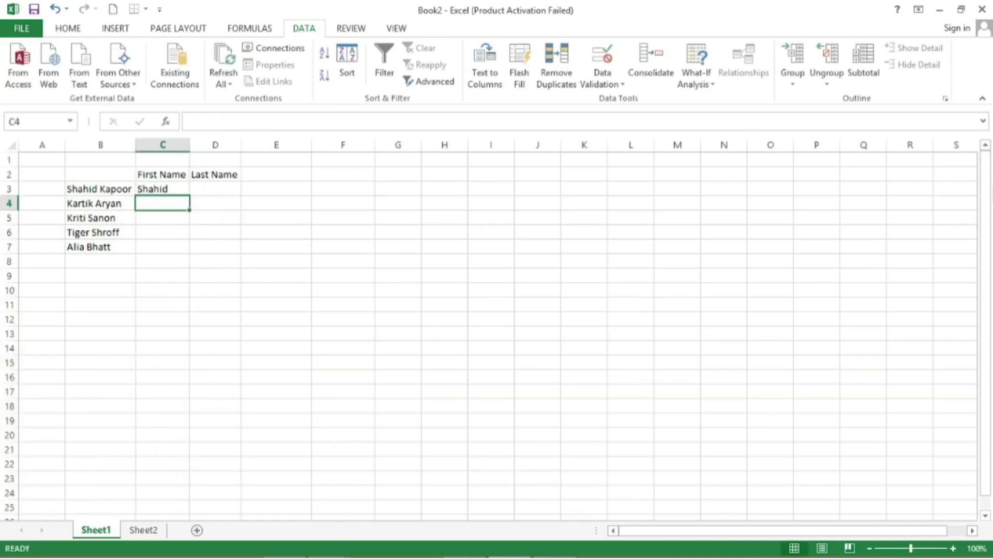
{"action": "left_click", "coordinate": [523, 74]}
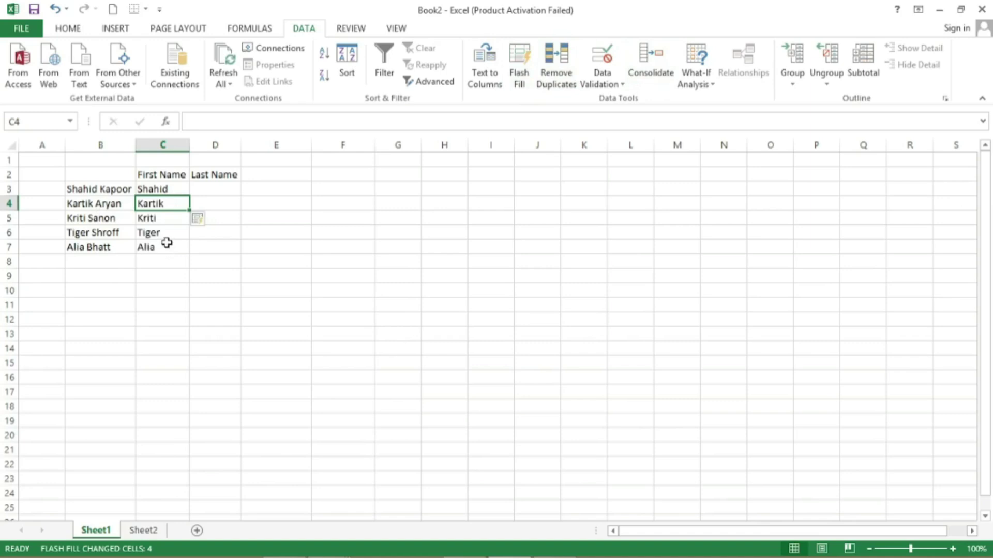
Step: Enter the last name from B3 in D3 and Flash Fill the other last names down to D7
{"action": "left_click", "coordinate": [207, 189]}
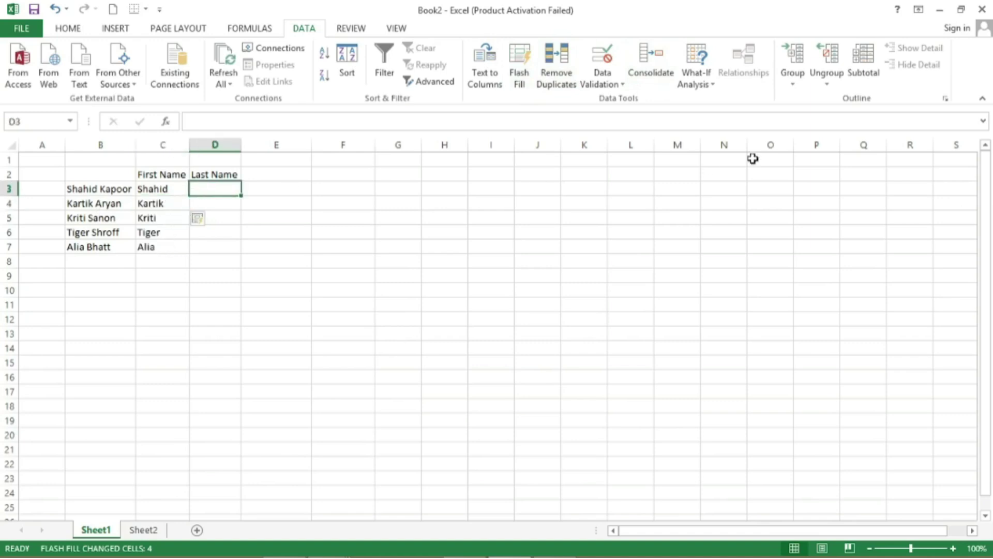
{"action": "type", "text": "Kapoor"}
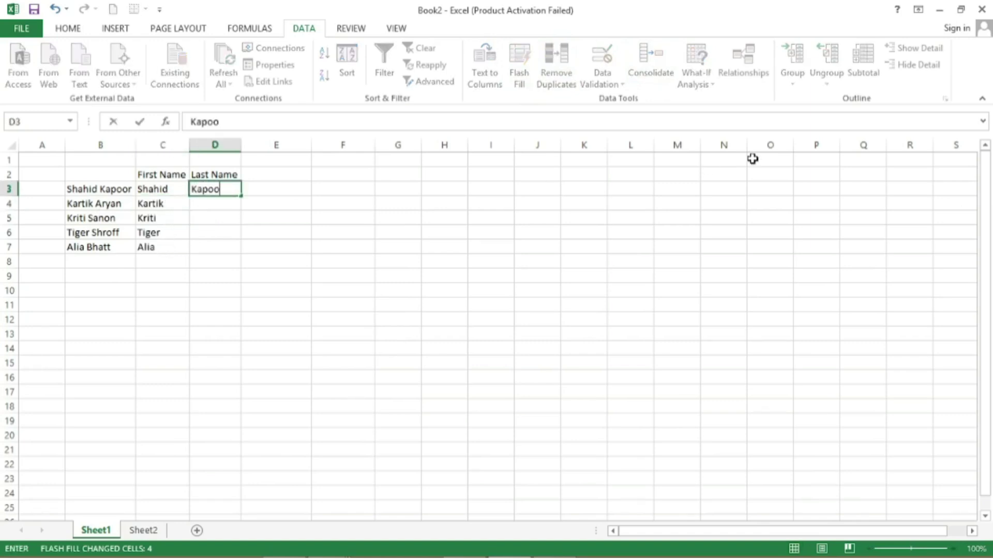
{"action": "key", "text": "Return"}
{"action": "key", "text": "ctrl+e"}
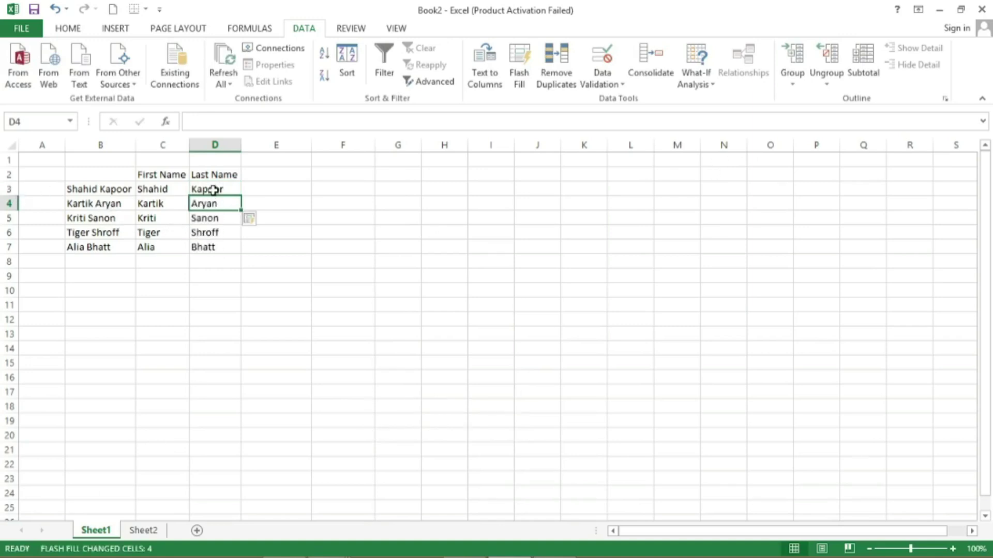
Step: Examine the contents of the first-name and last-name cells in C3:D7 against the full names in column B
{"action": "left_click_drag", "start_coordinate": [215, 191], "coordinate": [216, 246]}
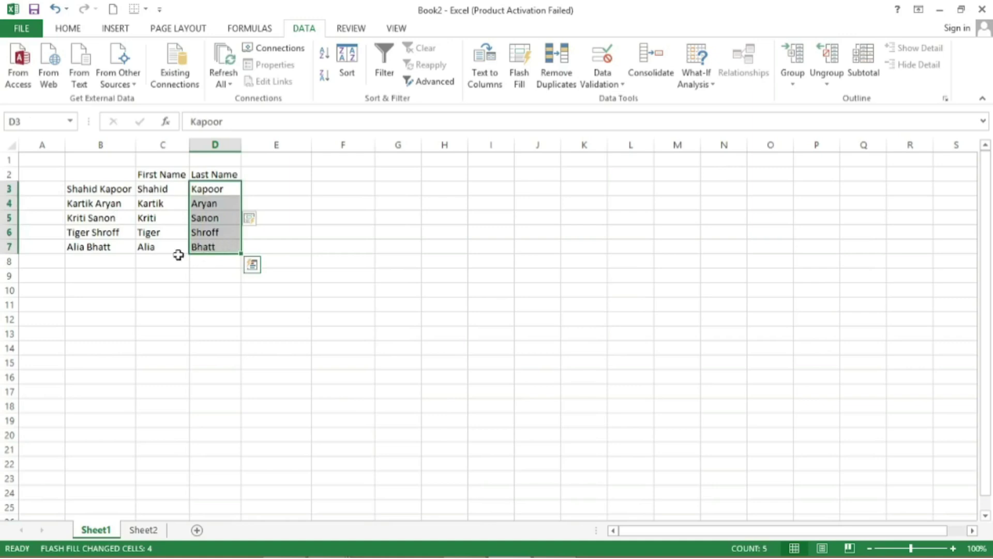
{"action": "left_click_drag", "start_coordinate": [11, 262], "coordinate": [12, 509]}
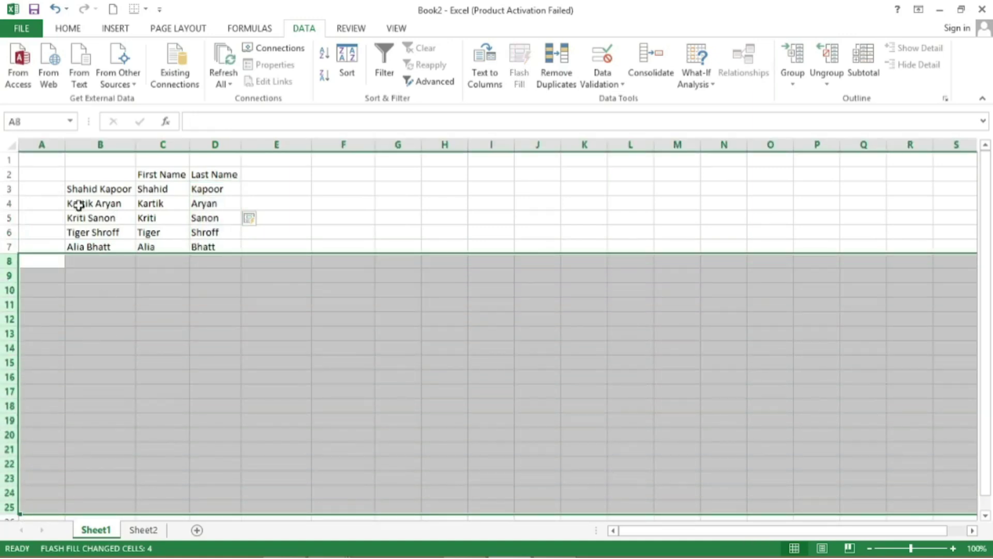
{"action": "left_click", "coordinate": [178, 191]}
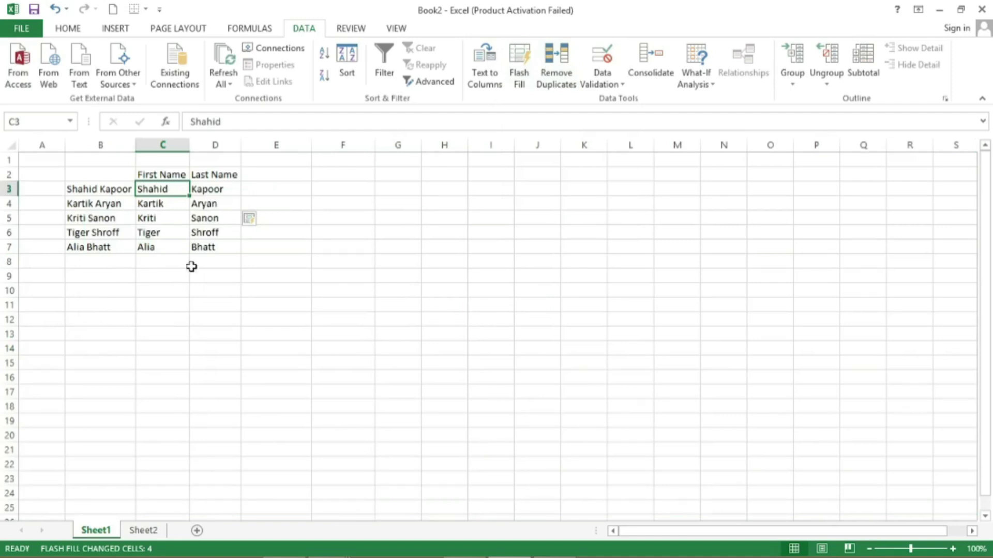
{"action": "left_click", "coordinate": [204, 276]}
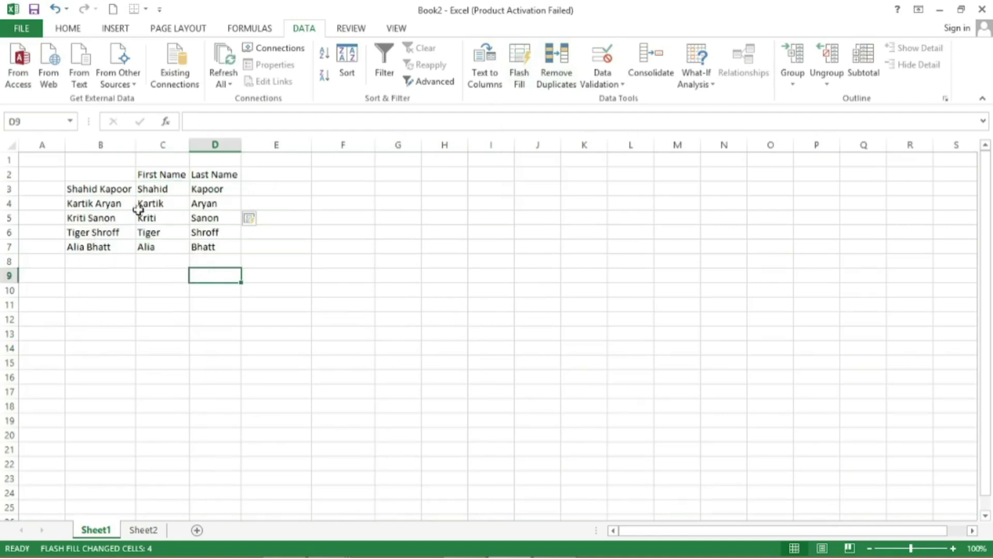
{"action": "left_click", "coordinate": [172, 191]}
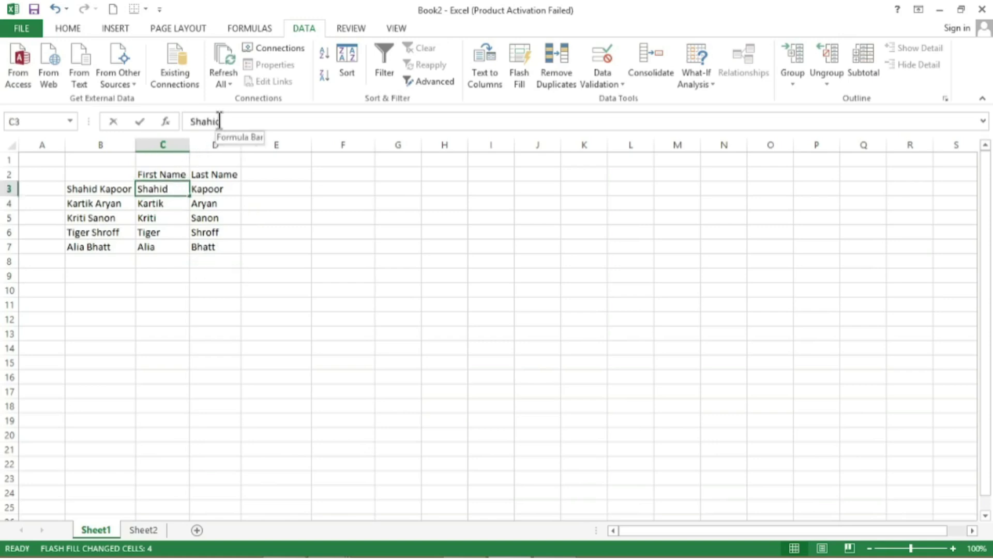
{"action": "left_click_drag", "start_coordinate": [220, 121], "coordinate": [184, 121]}
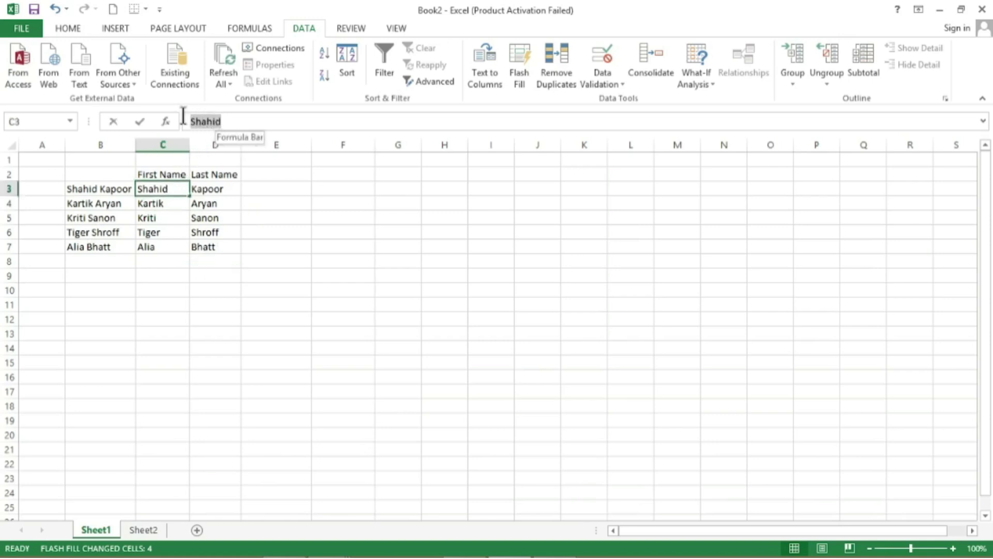
{"action": "left_click", "coordinate": [171, 208]}
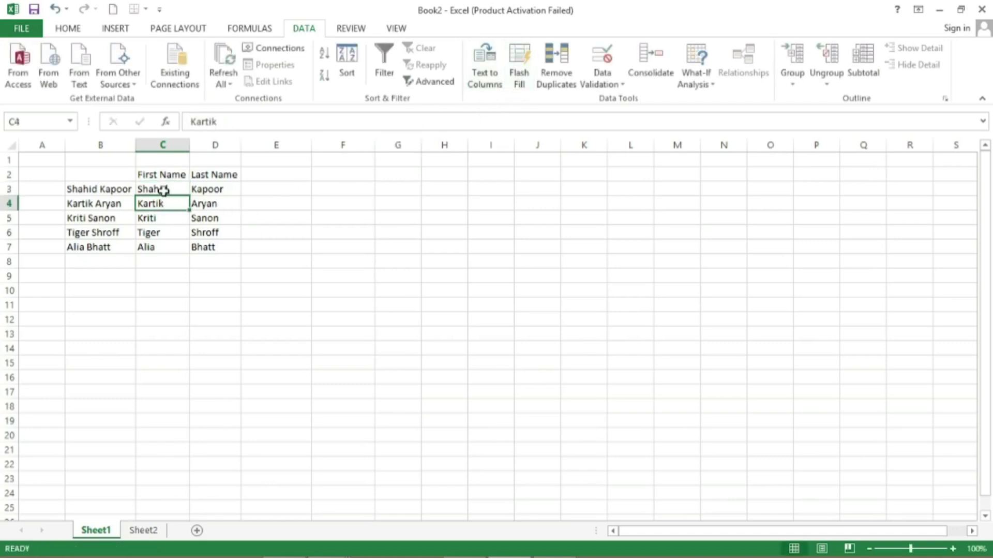
{"action": "left_click", "coordinate": [195, 189]}
{"action": "left_click_drag", "start_coordinate": [235, 121], "coordinate": [181, 121]}
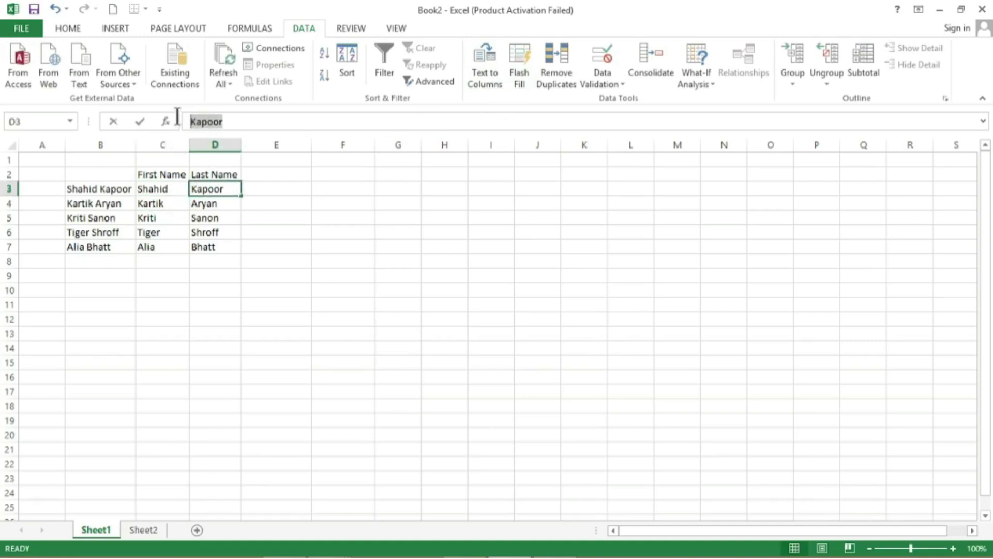
{"action": "key", "text": "Return"}
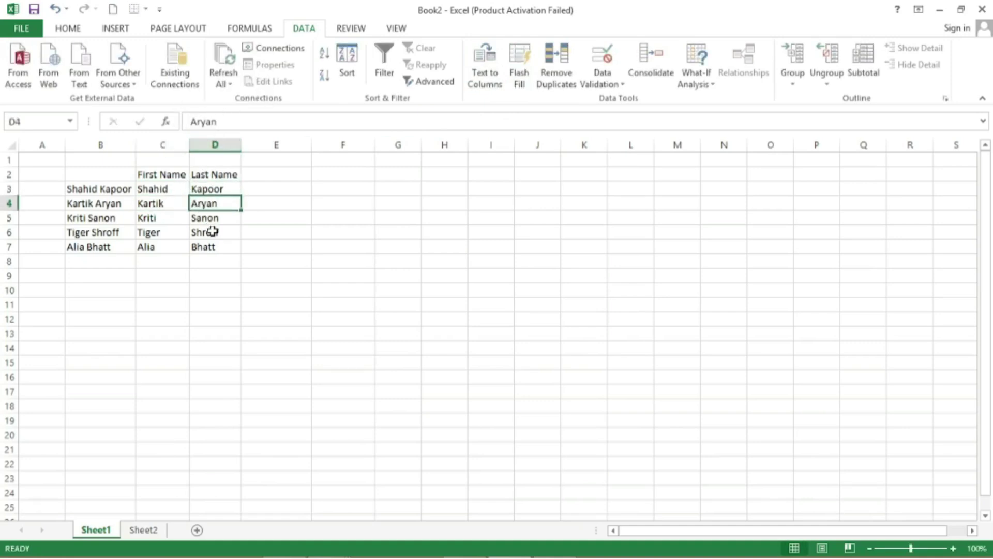
{"action": "left_click", "coordinate": [213, 231]}
{"action": "left_click", "coordinate": [212, 249]}
{"action": "left_click", "coordinate": [244, 205]}
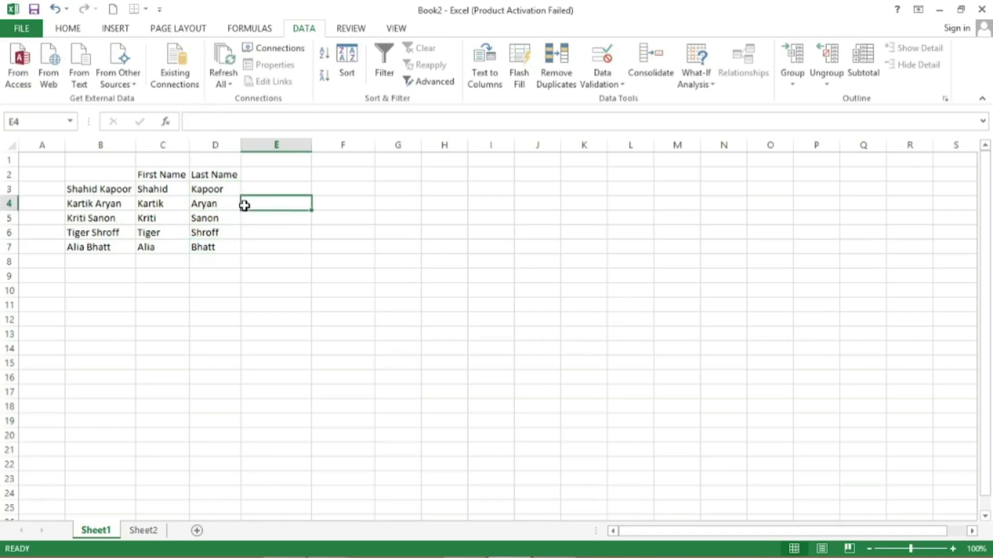
{"action": "left_click", "coordinate": [99, 145]}
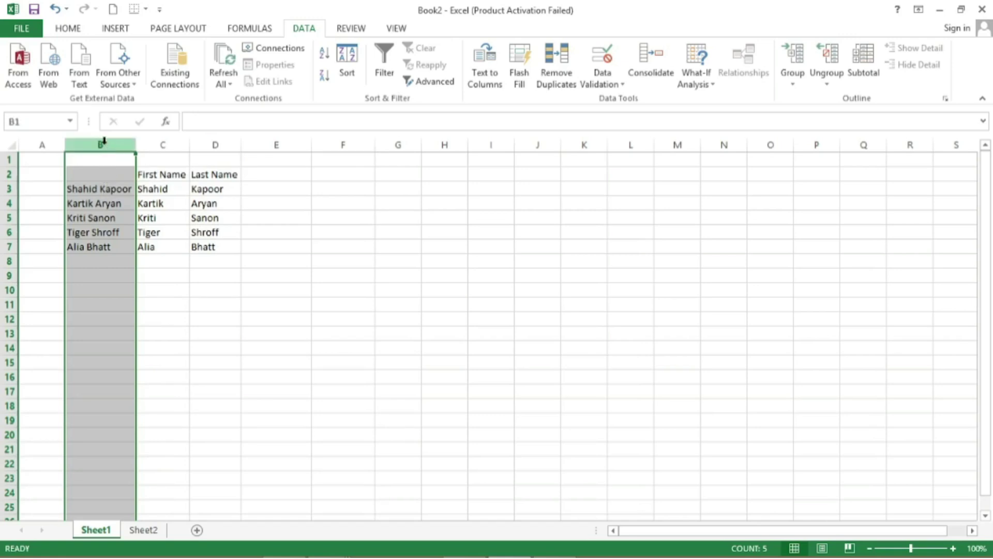
{"action": "left_click", "coordinate": [204, 245]}
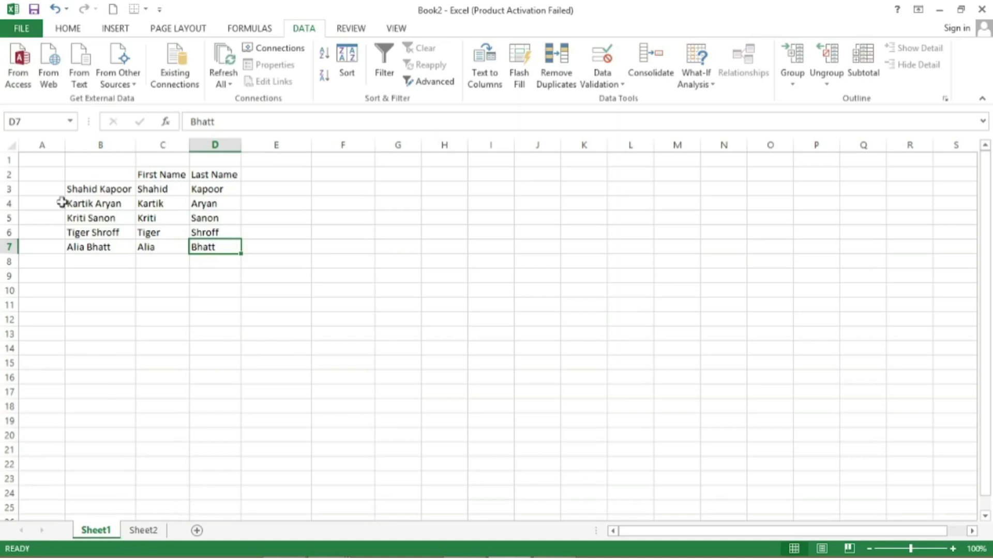
Step: On Sheet2, enter B3's number in C3 hyphenated into groups of four, three and three digits, and Flash Fill the pattern down to C7
{"action": "left_click", "coordinate": [159, 529]}
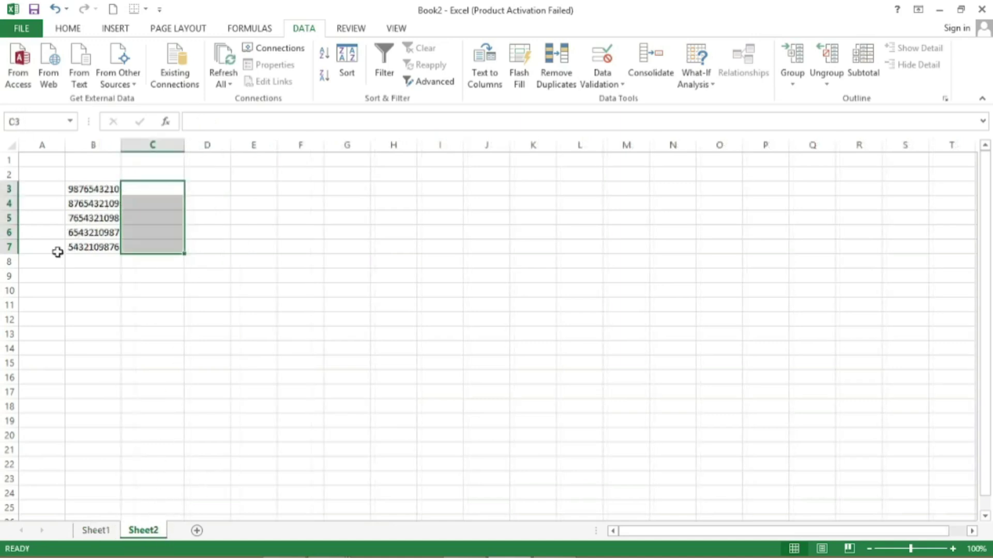
{"action": "left_click_drag", "start_coordinate": [75, 192], "coordinate": [82, 250]}
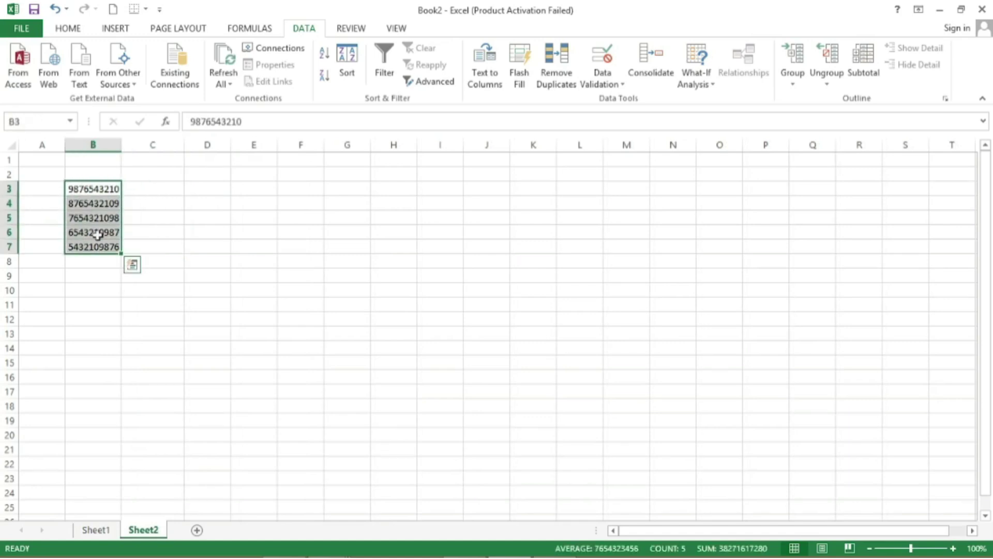
{"action": "left_click", "coordinate": [138, 188]}
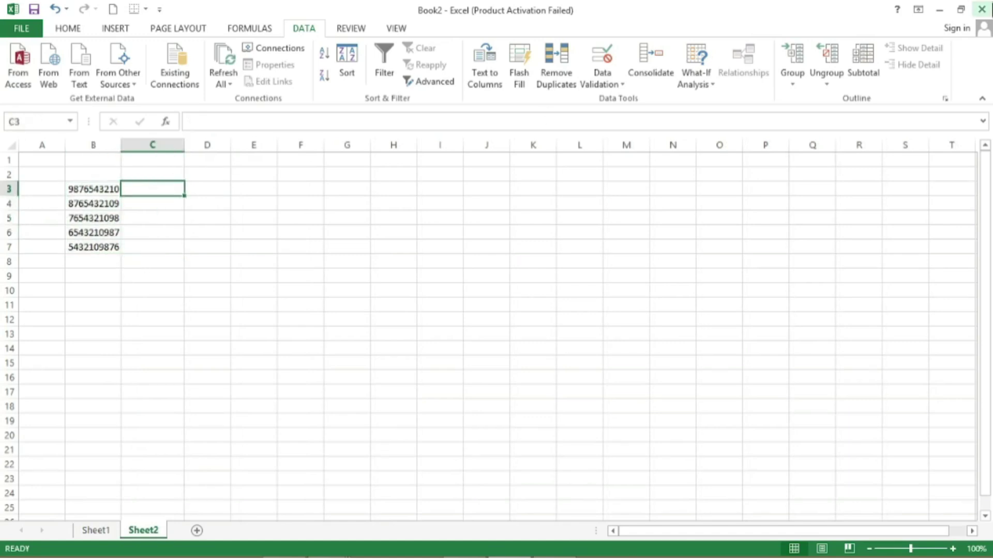
{"action": "mouse_move", "coordinate": [991, 2]}
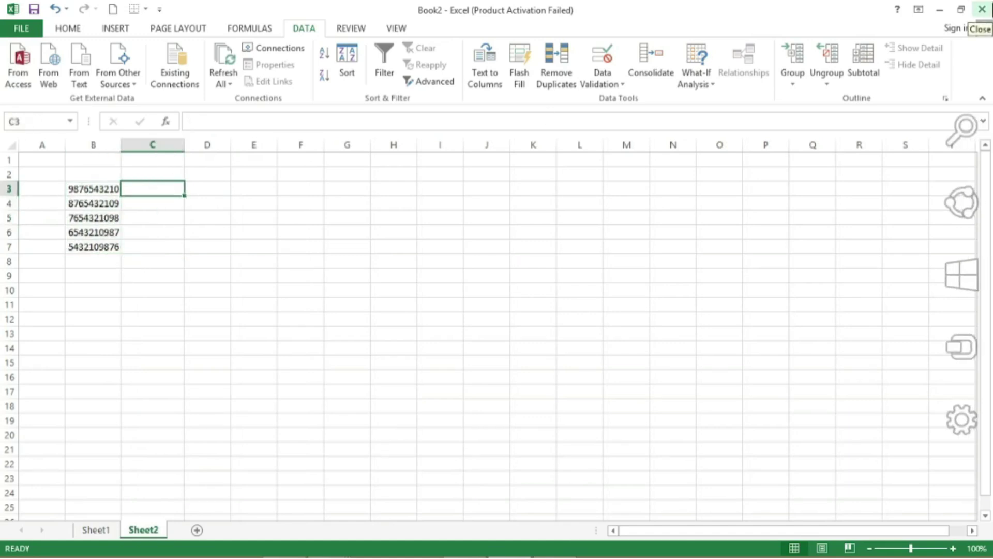
{"action": "type", "text": "9876"}
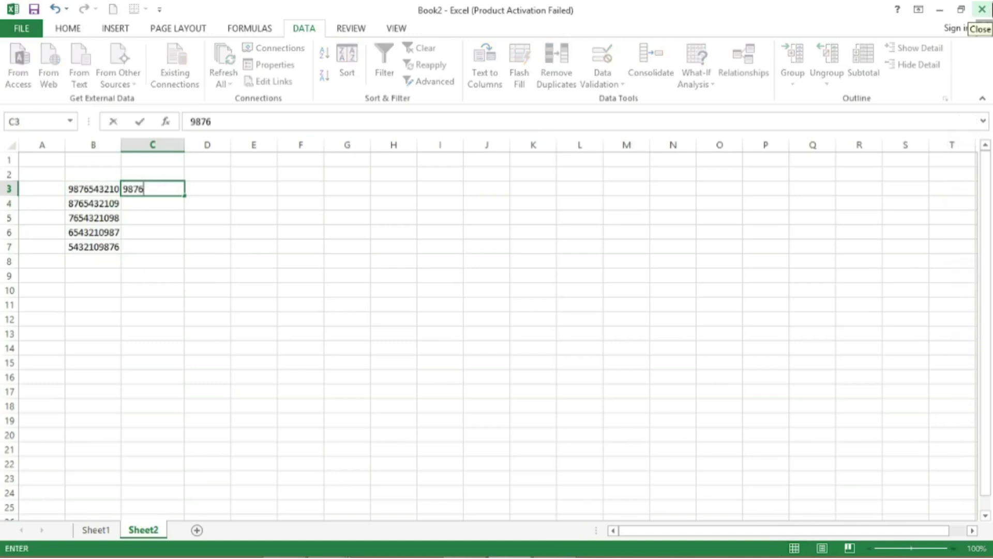
{"action": "type", "text": "-543"}
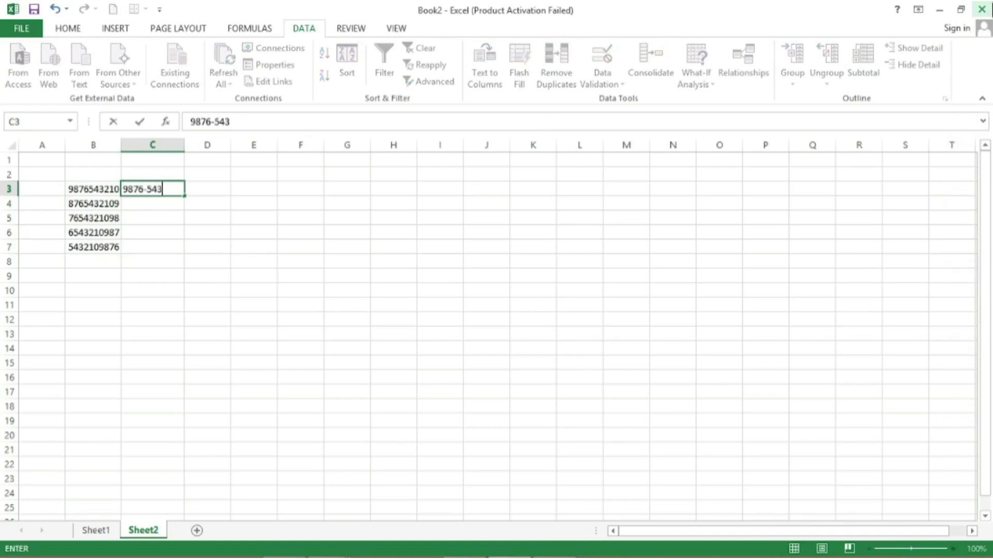
{"action": "type", "text": "-210"}
{"action": "key", "text": "Return"}
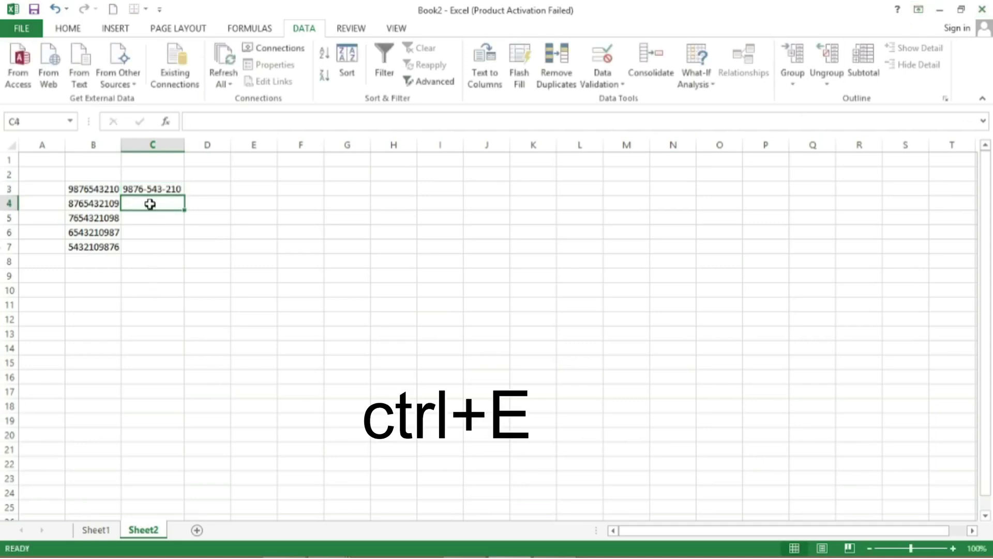
{"action": "left_click", "coordinate": [514, 52]}
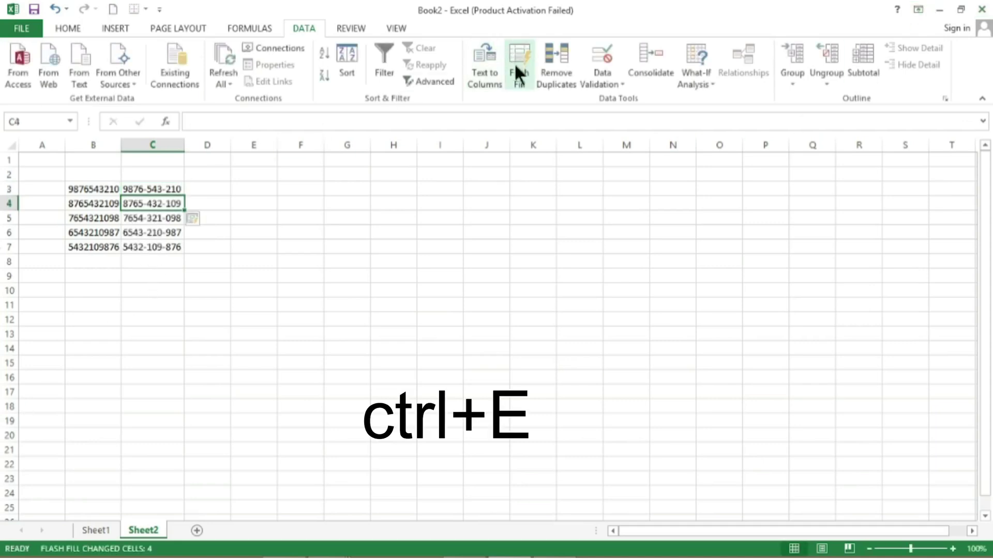
Step: Review the hyphenated numbers in C3:C7 on Sheet2 and the split names on Sheet1
{"action": "left_click_drag", "start_coordinate": [142, 193], "coordinate": [149, 248]}
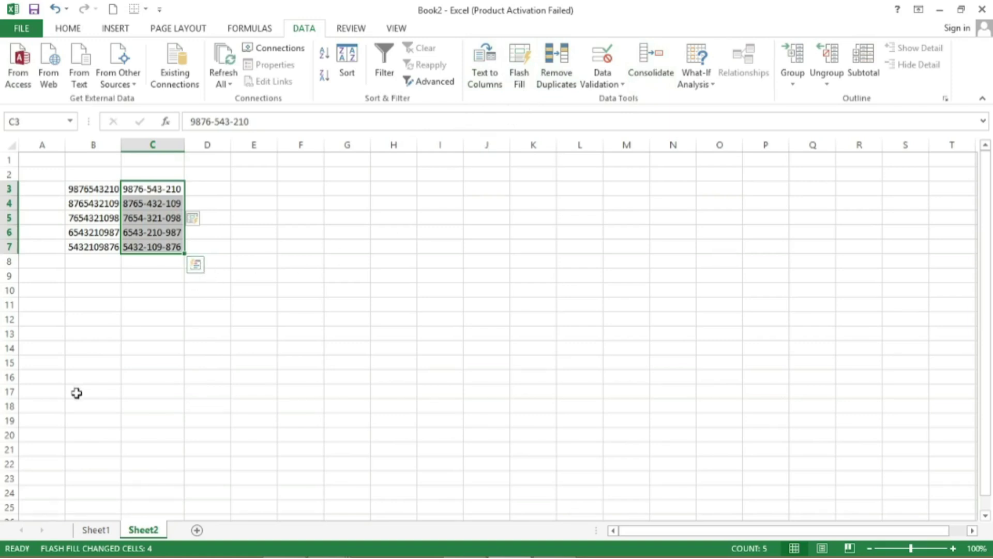
{"action": "left_click", "coordinate": [150, 349]}
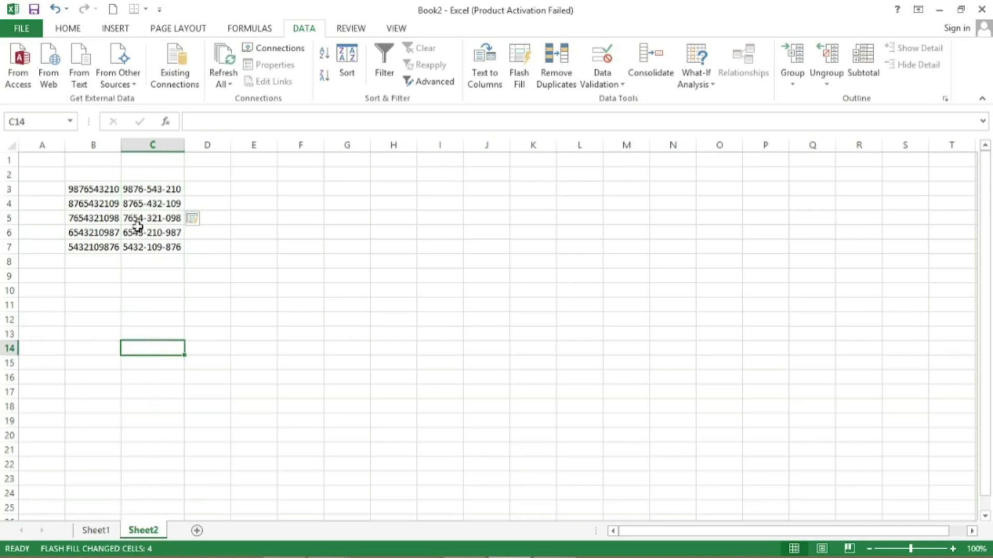
{"action": "left_click_drag", "start_coordinate": [149, 191], "coordinate": [154, 248]}
{"action": "left_click", "coordinate": [95, 531]}
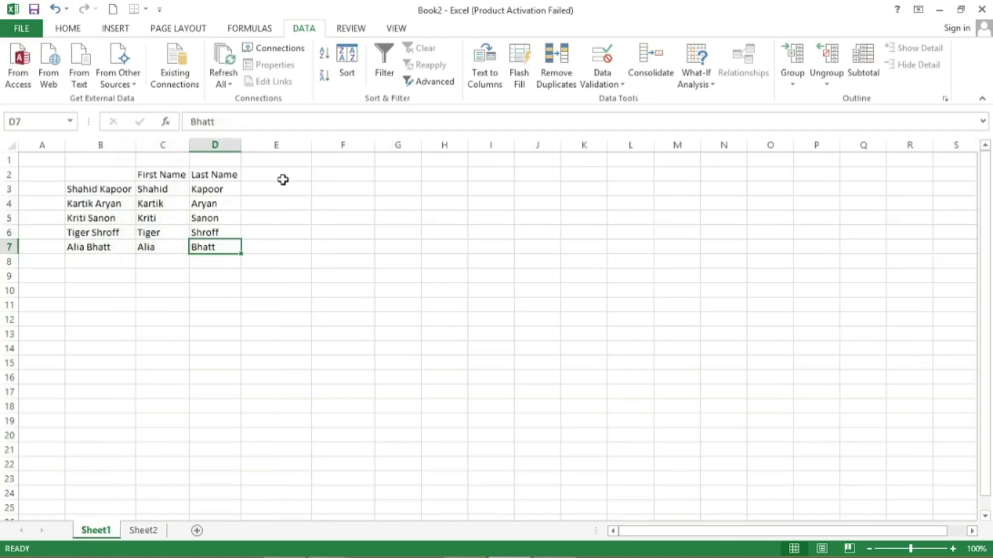
{"action": "left_click_drag", "start_coordinate": [270, 188], "coordinate": [280, 243]}
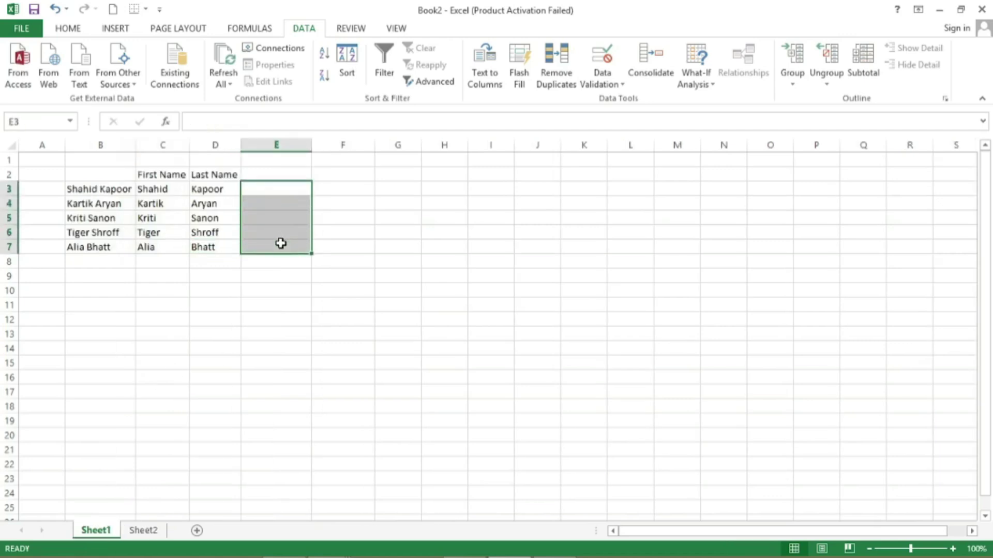
{"action": "left_click", "coordinate": [162, 449]}
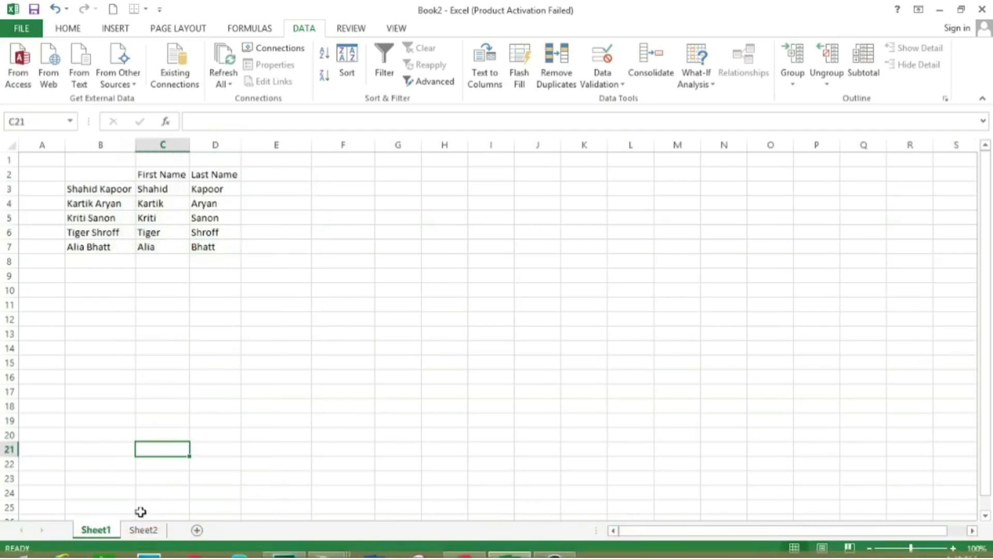
{"action": "left_click", "coordinate": [142, 530]}
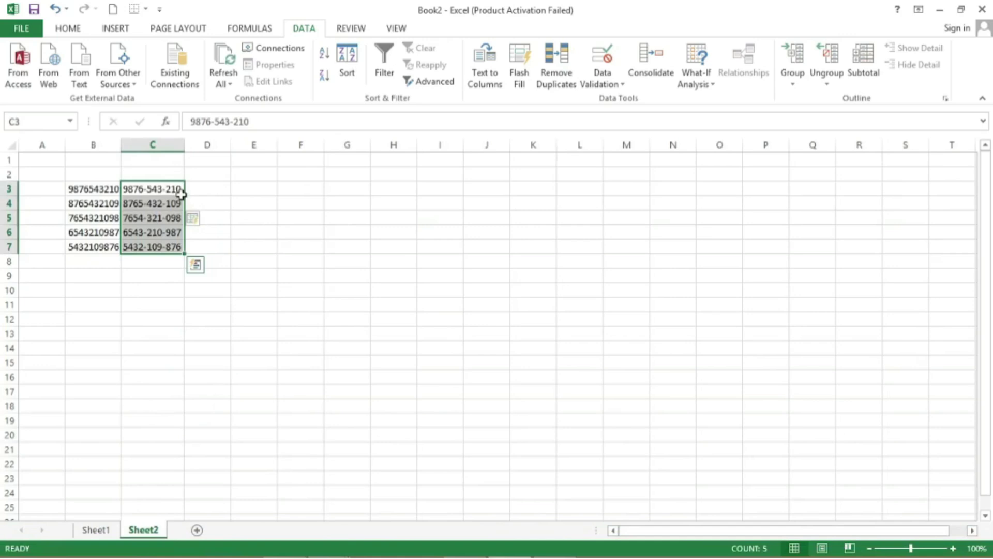
{"action": "left_click", "coordinate": [93, 530]}
{"action": "left_click", "coordinate": [259, 189]}
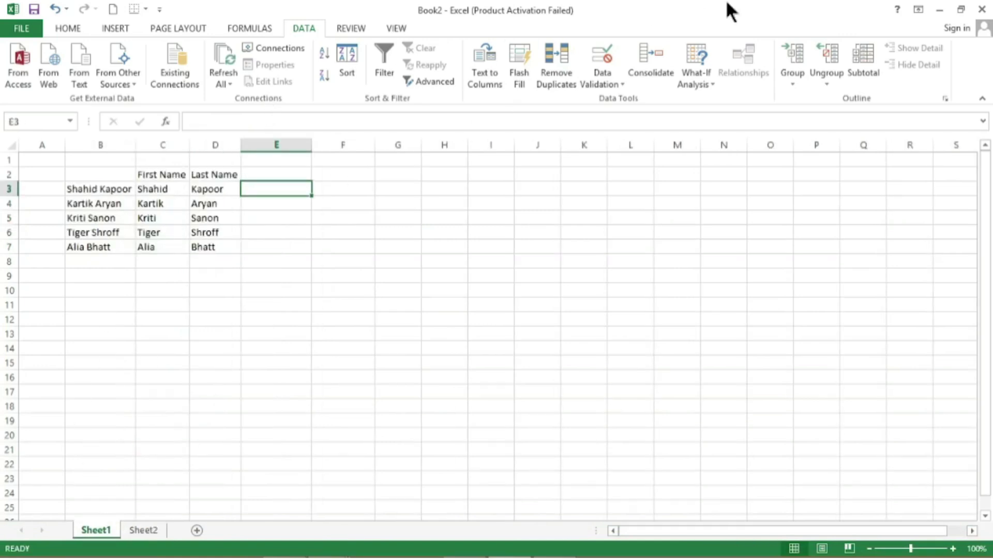
Step: Link E3 on Sheet1 to the hyphenated number in Sheet2's C3 with the formula =Sheet2!C3
{"action": "type", "text": "="}
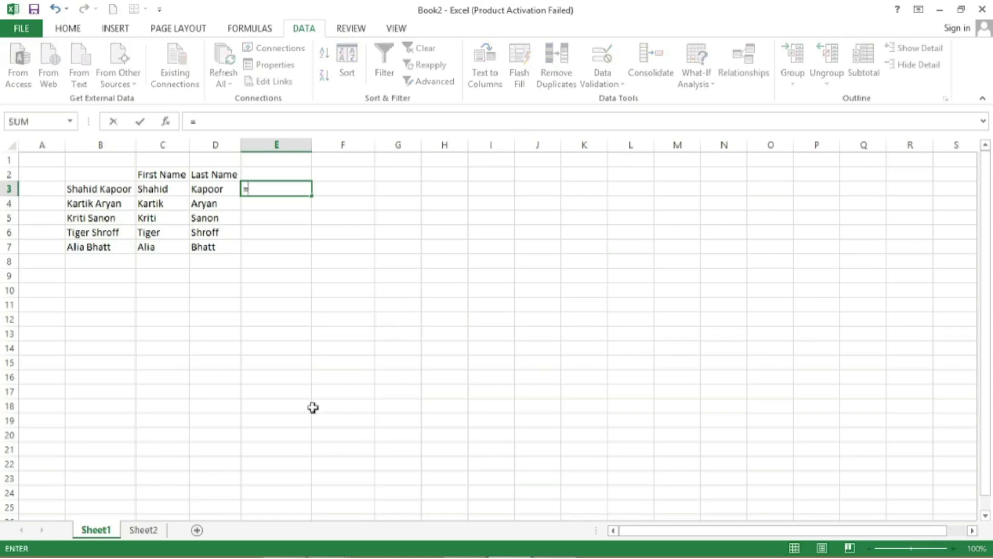
{"action": "left_click", "coordinate": [139, 530]}
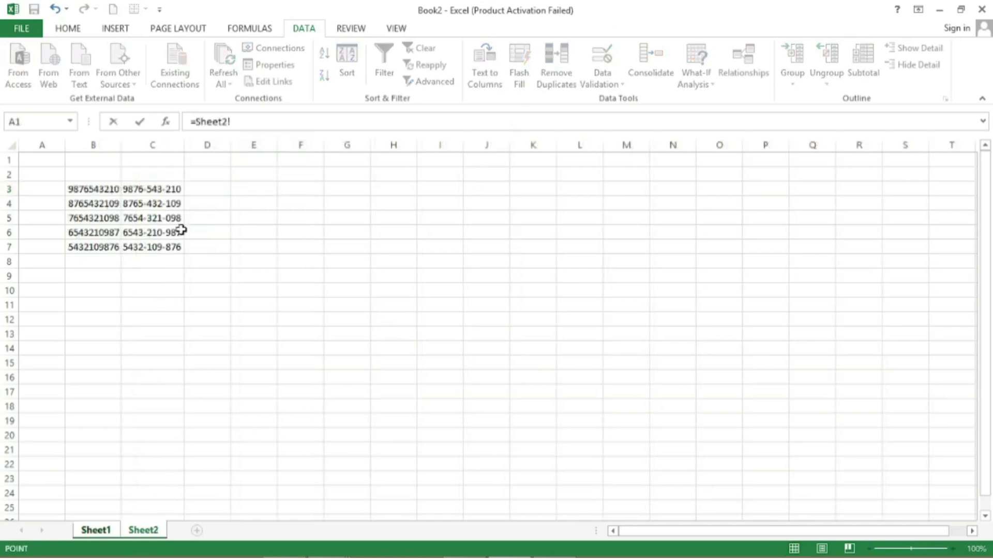
{"action": "left_click", "coordinate": [150, 191]}
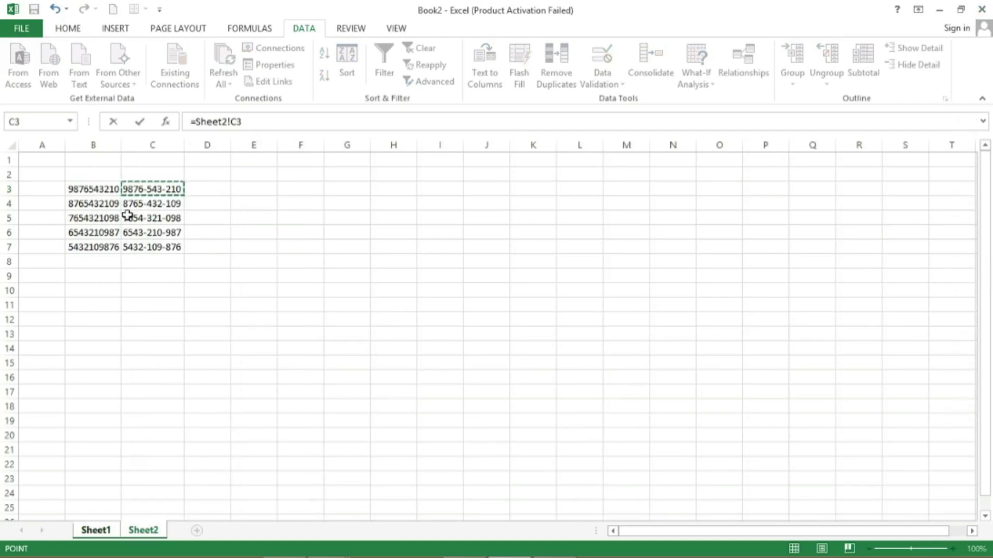
{"action": "key", "text": "Return"}
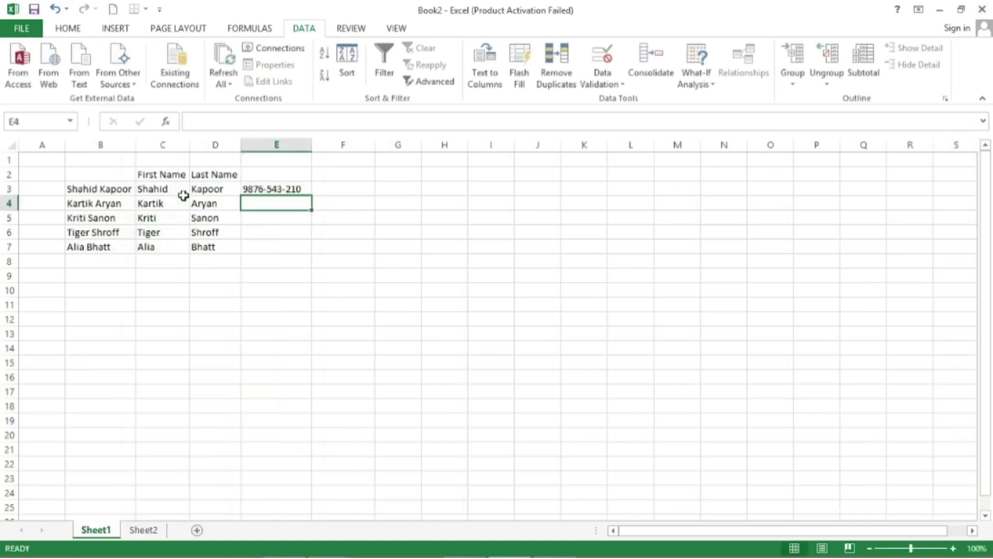
Step: Examine the cross-sheet formula behind E3 and the cells below it down to E7
{"action": "left_click", "coordinate": [246, 188]}
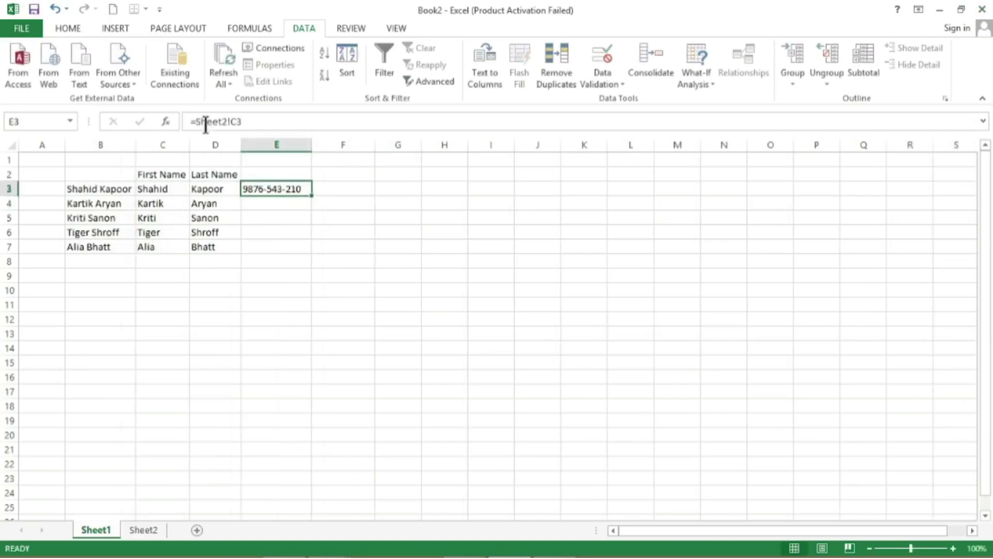
{"action": "left_click", "coordinate": [250, 123]}
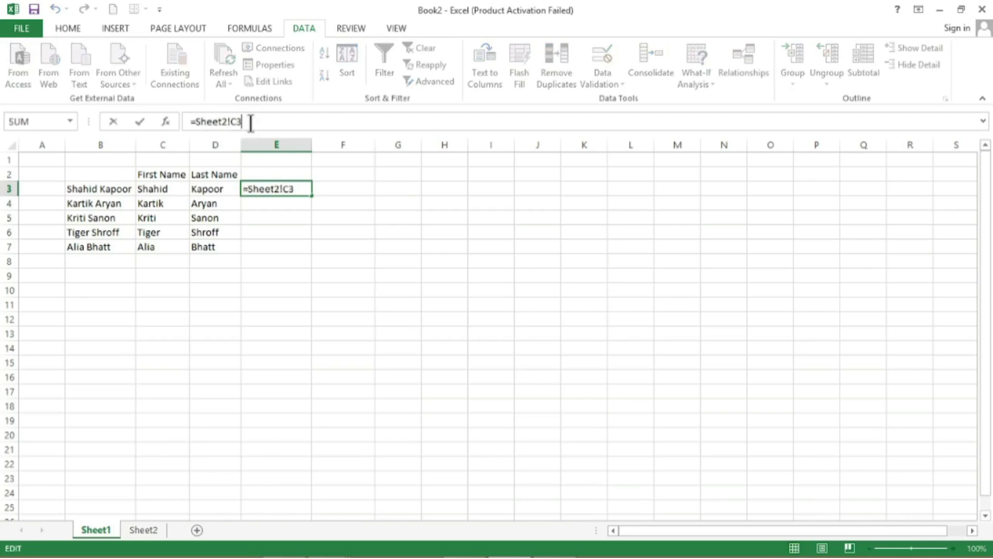
{"action": "key", "text": "ctrl+Return"}
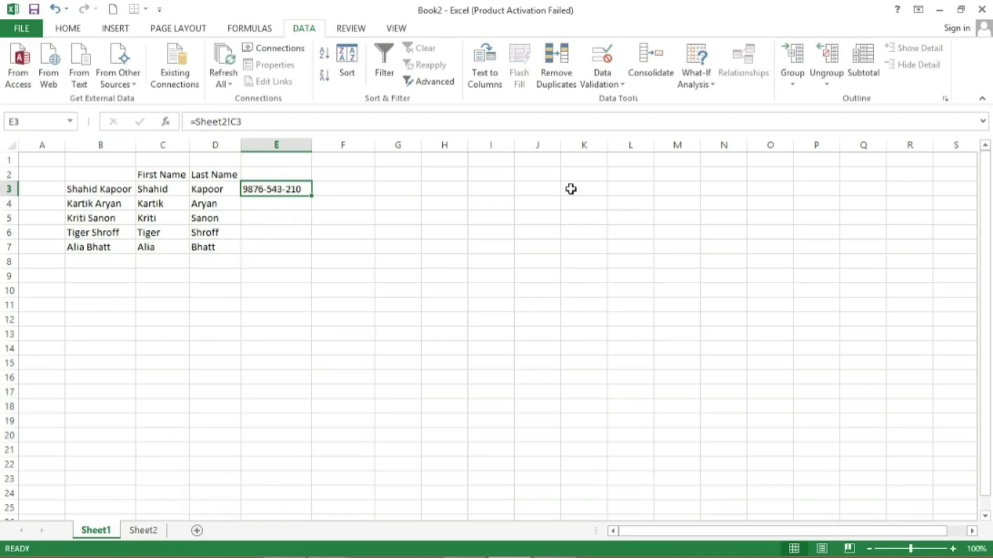
{"action": "key", "text": "Down"}
{"action": "key", "text": "Down"}
{"action": "key", "text": "Down"}
{"action": "key", "text": "Down"}
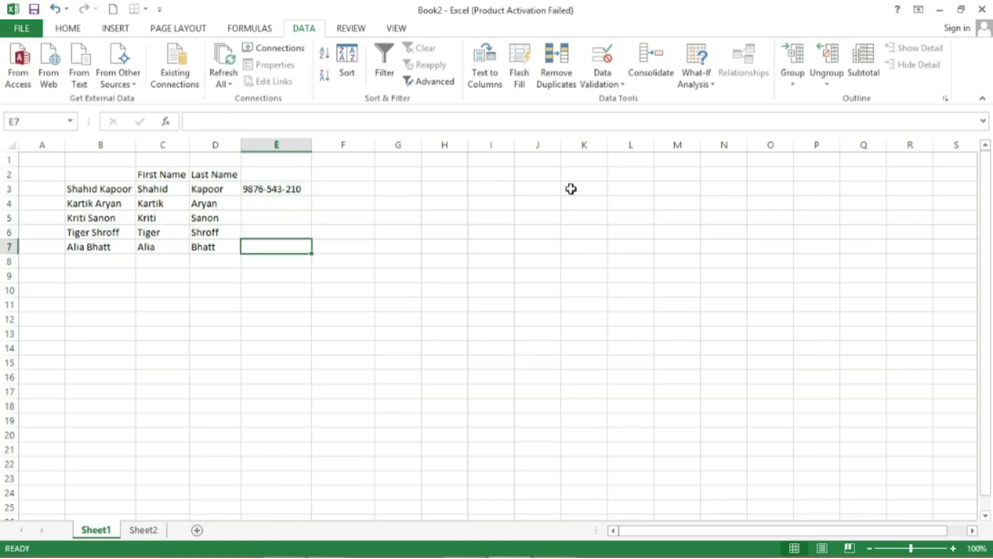
{"action": "key", "text": "Up"}
{"action": "key", "text": "Up"}
{"action": "key", "text": "Up"}
{"action": "key", "text": "Up"}
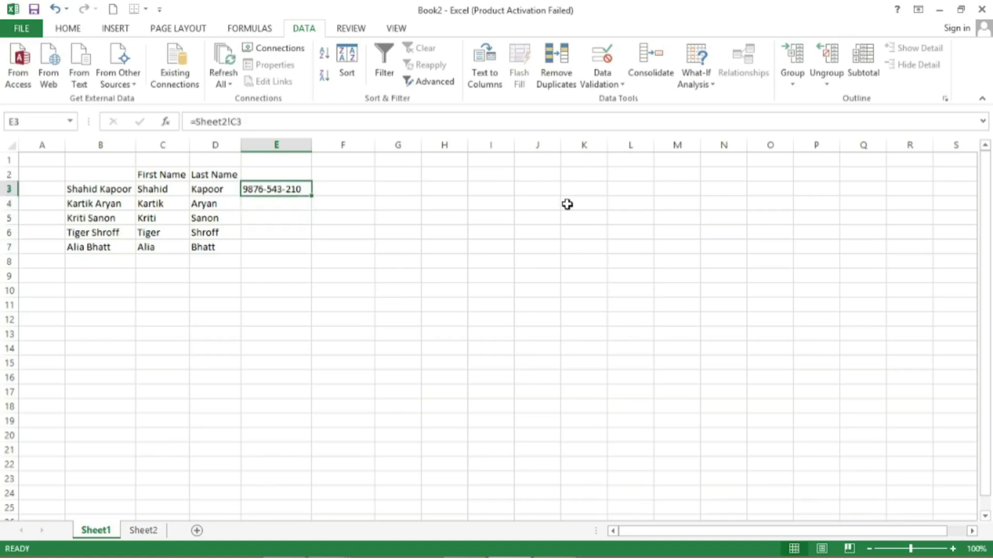
Step: Copy E3 and paste only its formula into E4:E7
{"action": "key", "text": "ctrl+c"}
{"action": "left_click_drag", "start_coordinate": [270, 201], "coordinate": [281, 244]}
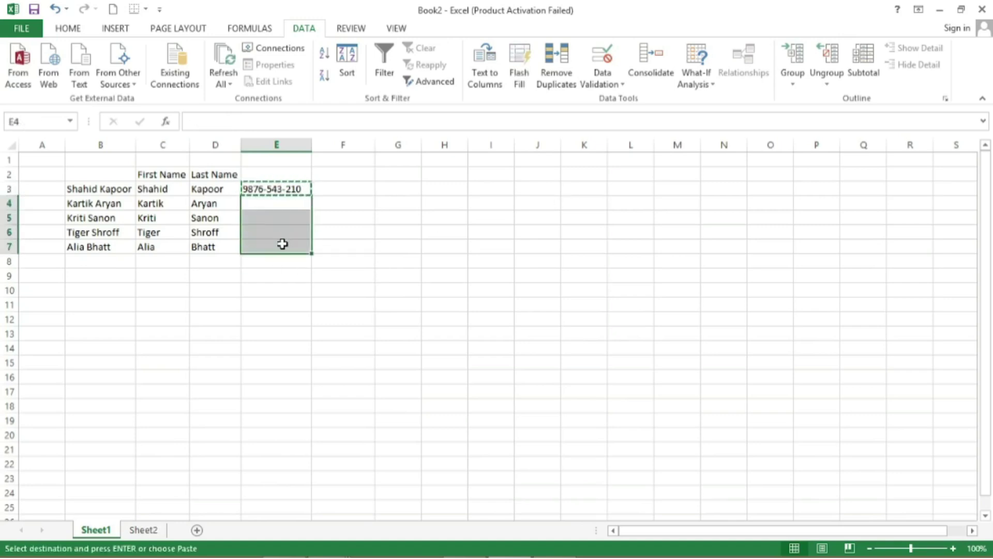
{"action": "right_click", "coordinate": [282, 244]}
{"action": "left_click", "coordinate": [334, 306]}
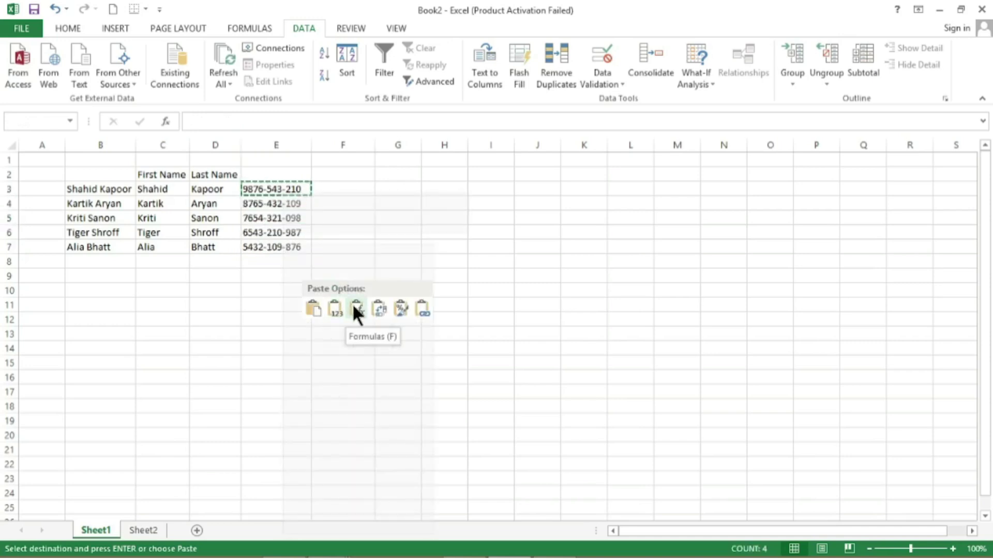
{"action": "left_click", "coordinate": [355, 308]}
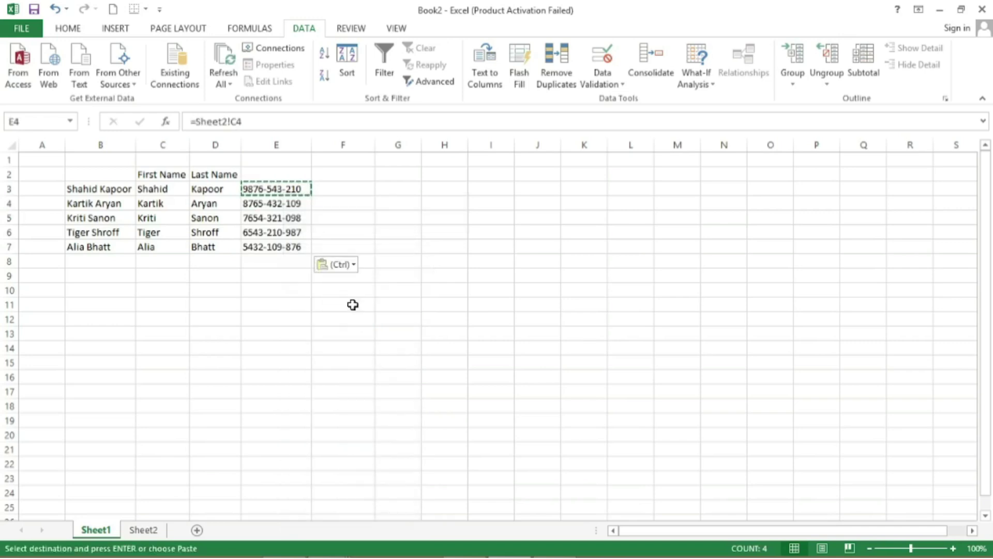
Step: Check the Sheet2 references in each of the pasted formulas in E4:E7
{"action": "left_click", "coordinate": [275, 202]}
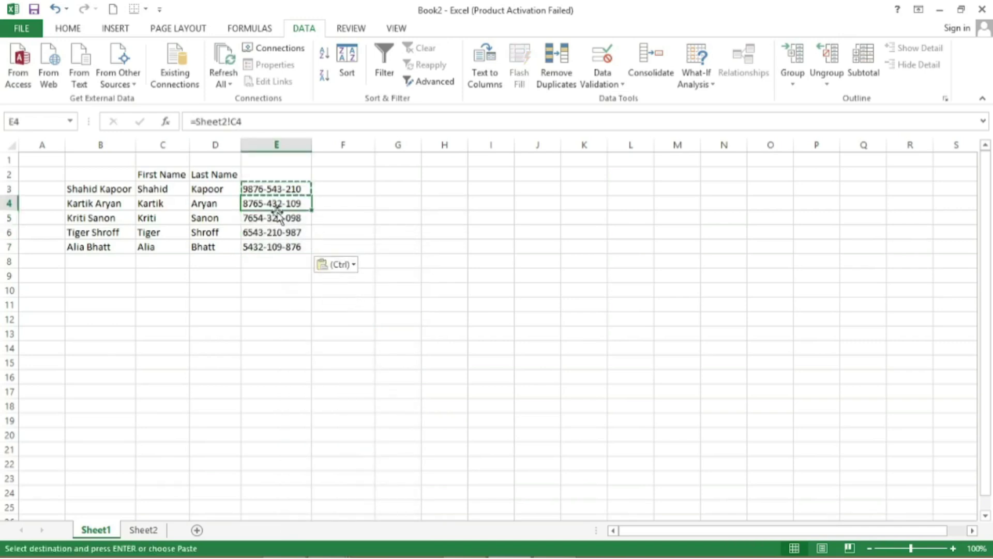
{"action": "left_click", "coordinate": [279, 220]}
{"action": "left_click", "coordinate": [281, 234]}
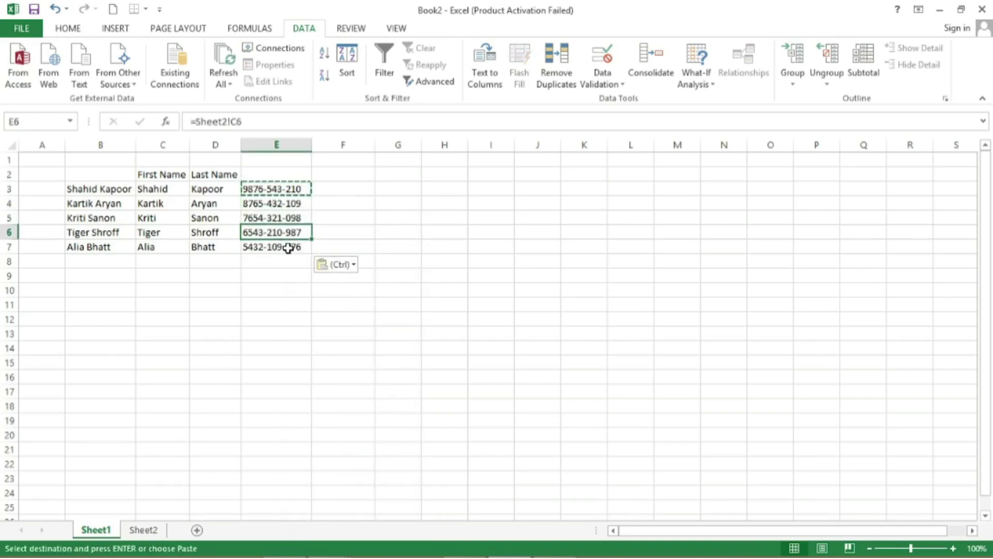
{"action": "left_click", "coordinate": [289, 246]}
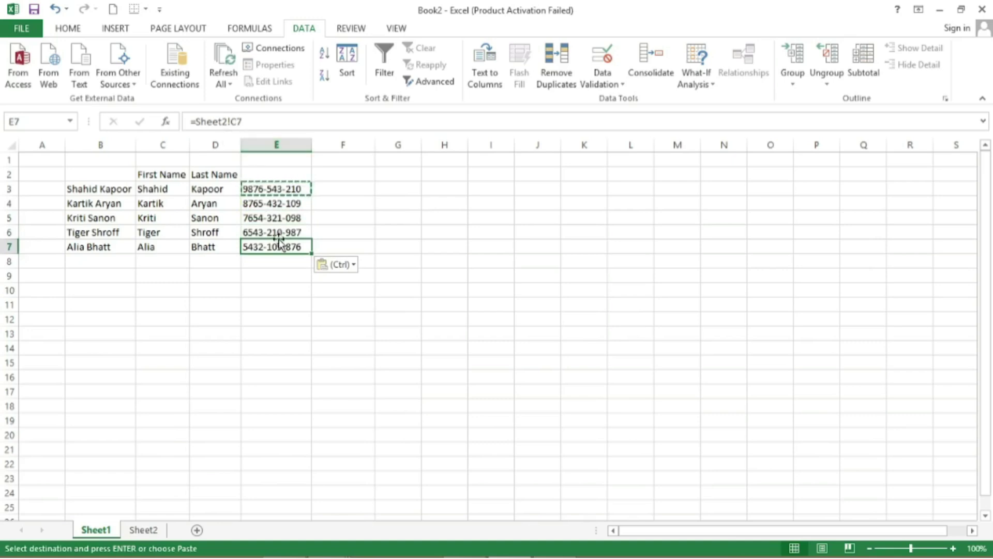
{"action": "left_click_drag", "start_coordinate": [298, 233], "coordinate": [302, 248]}
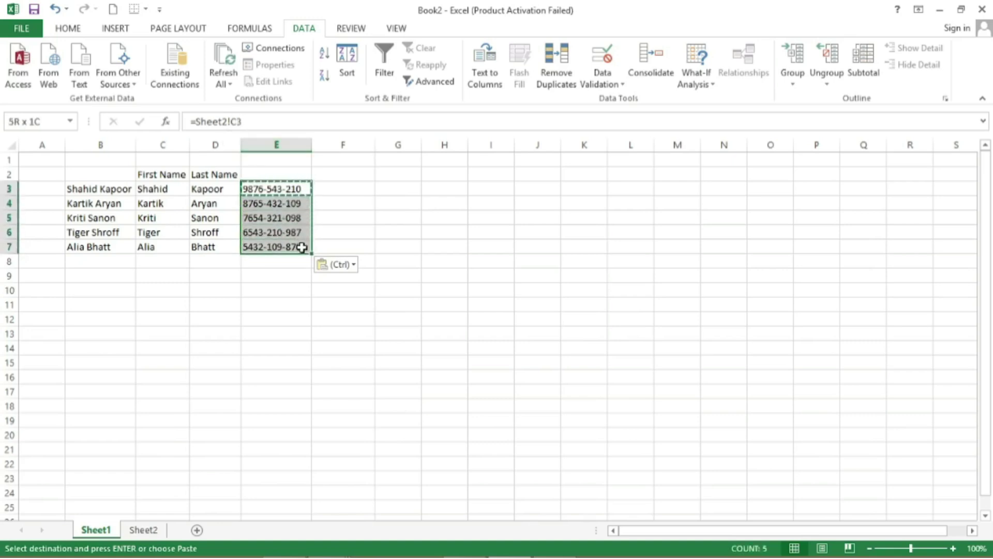
{"action": "left_click", "coordinate": [269, 317]}
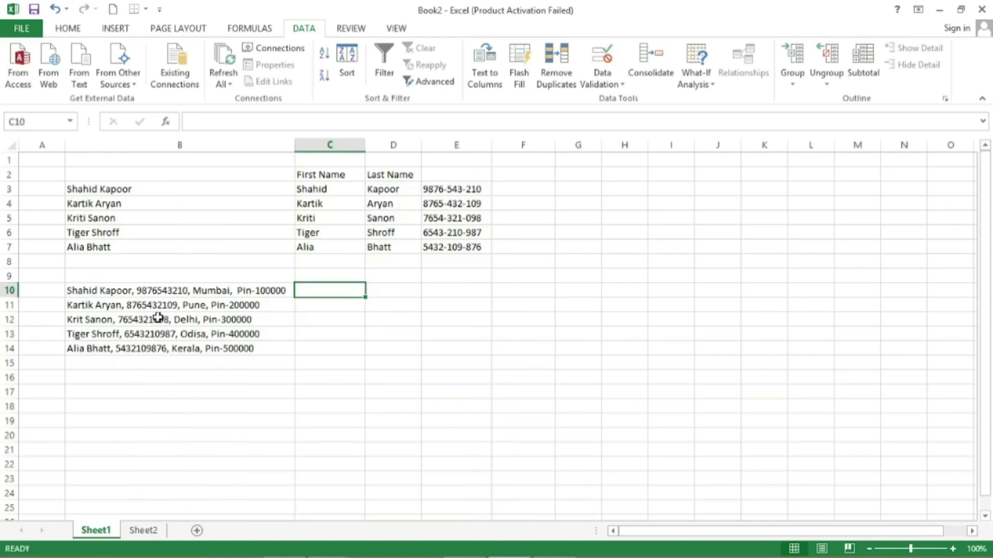
Step: Examine the combined records in B10:B14 and the empty cells C10:F10 beside the first one
{"action": "left_click", "coordinate": [158, 290]}
{"action": "left_click_drag", "start_coordinate": [158, 290], "coordinate": [173, 346]}
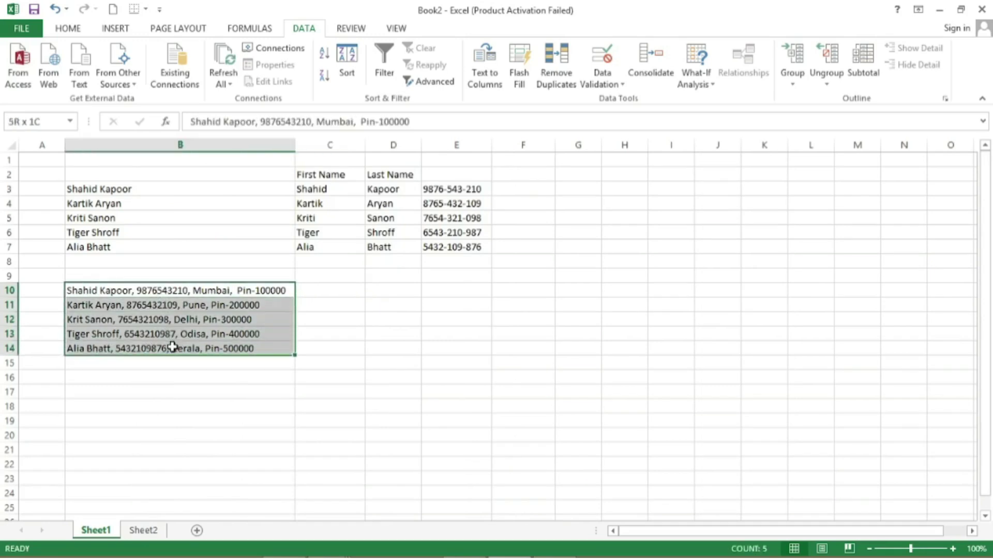
{"action": "left_click", "coordinate": [88, 293]}
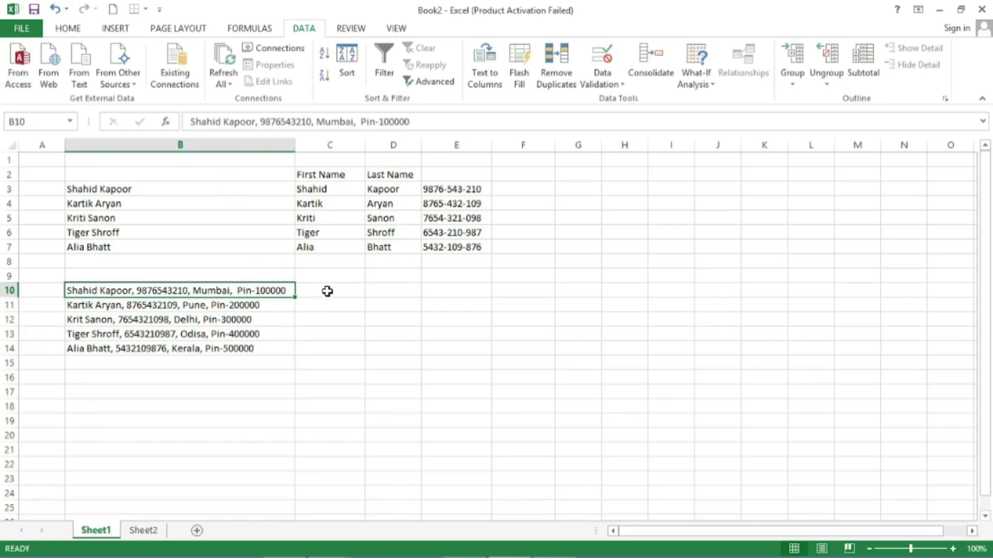
{"action": "left_click", "coordinate": [346, 292]}
{"action": "left_click", "coordinate": [414, 291]}
{"action": "left_click", "coordinate": [465, 291]}
{"action": "left_click", "coordinate": [497, 296]}
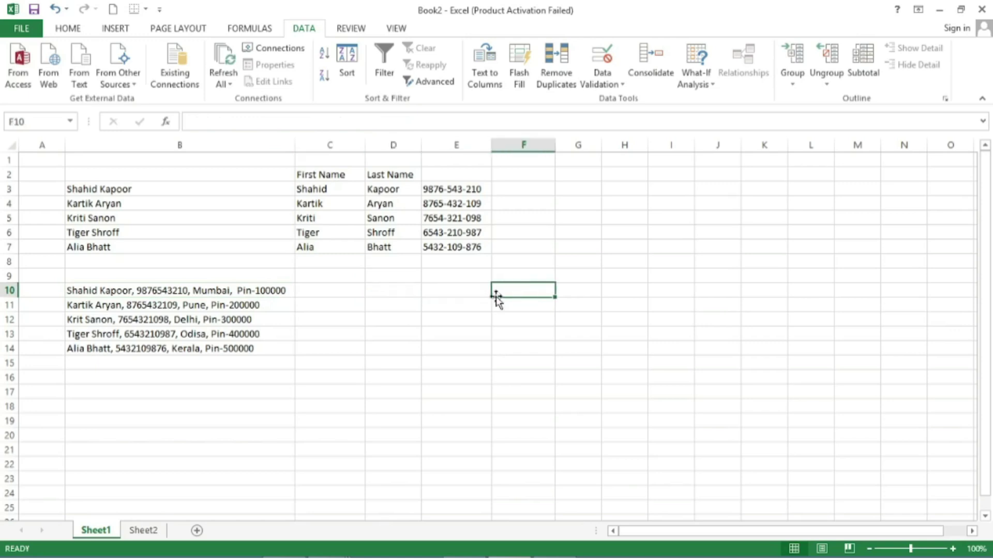
Step: Enter the full name from B10's combined record in C10 and its phone number in D10
{"action": "left_click", "coordinate": [350, 293]}
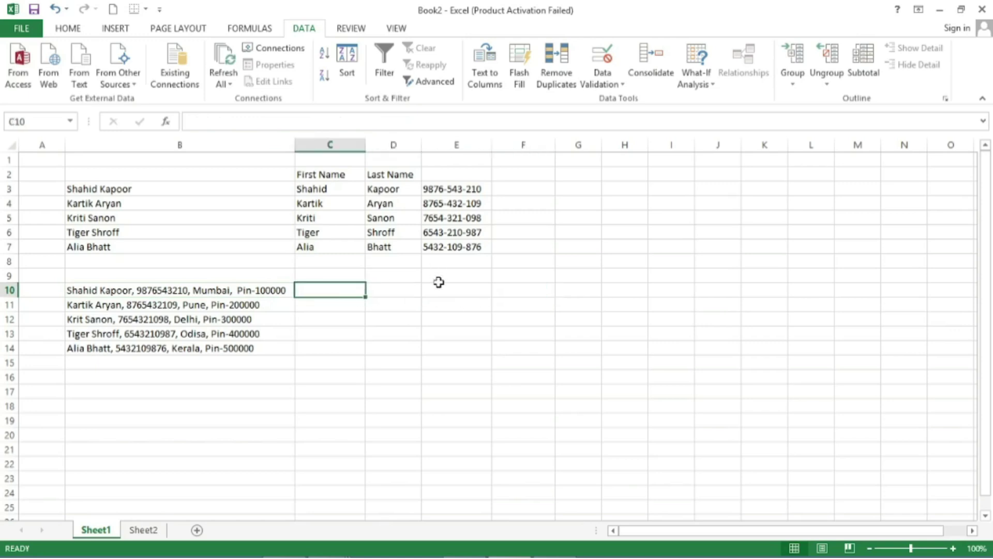
{"action": "type", "text": "Sh"}
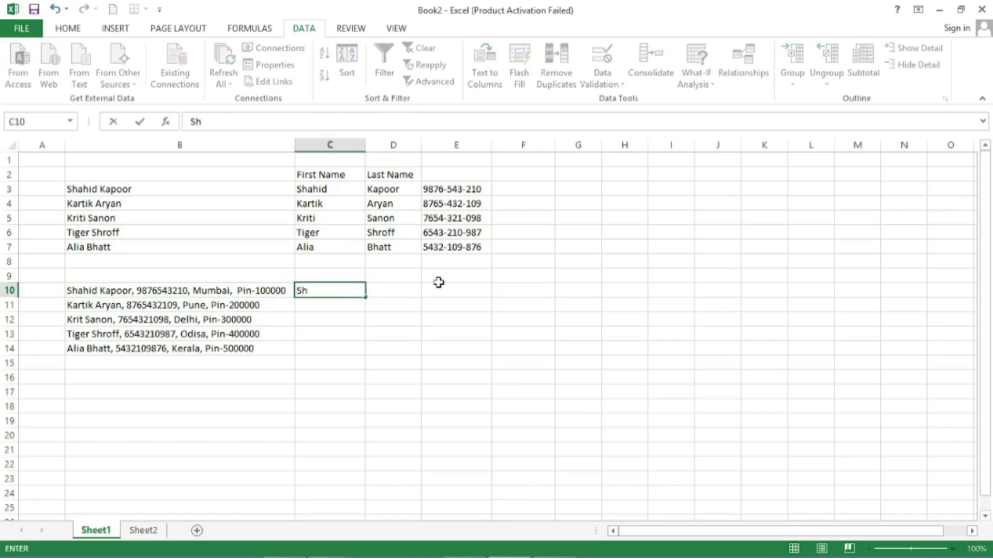
{"action": "type", "text": "ahisd"}
{"action": "key", "text": "BackSpace"}
{"action": "type", "text": "d Kapoor"}
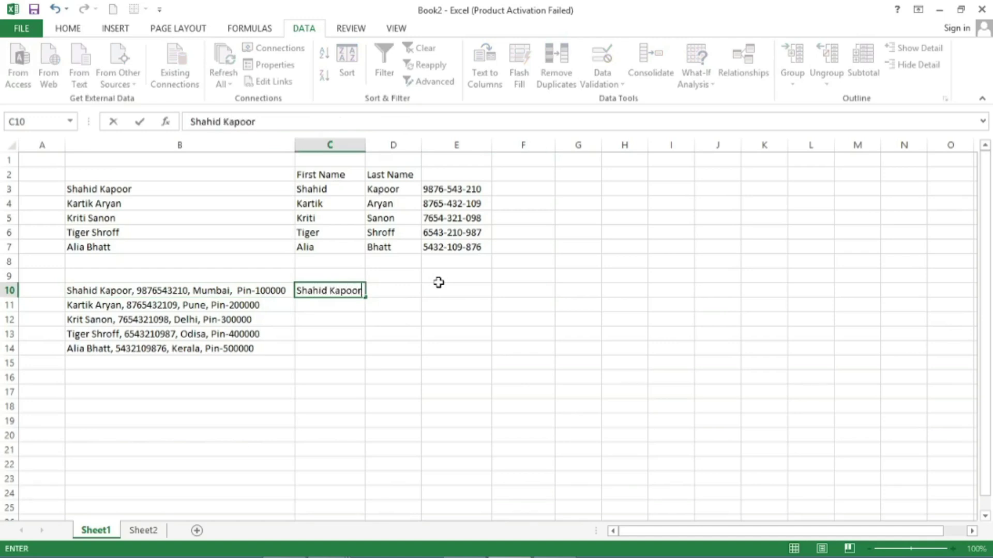
{"action": "key", "text": "Return"}
{"action": "key", "text": "Up"}
{"action": "key", "text": "Right"}
{"action": "type", "text": "98"}
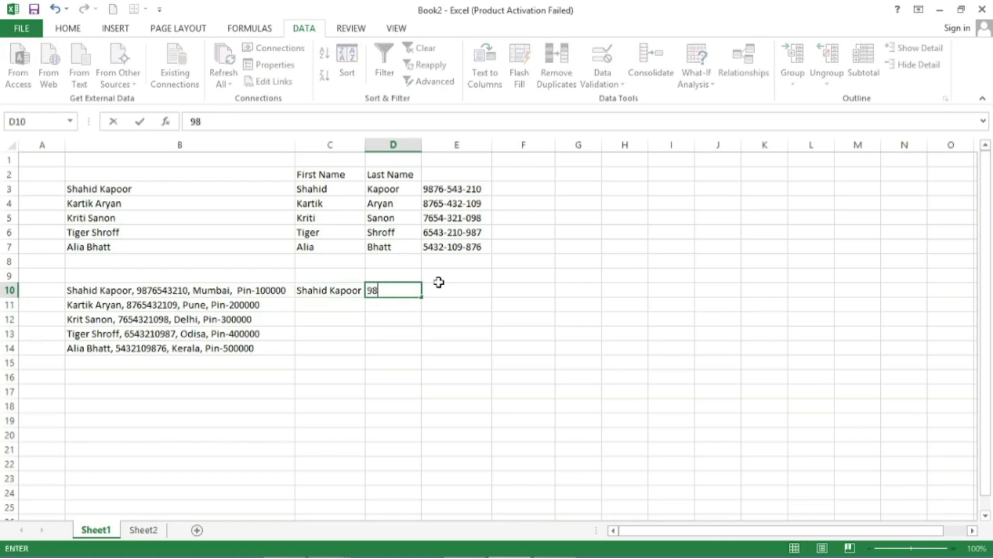
{"action": "type", "text": "76543210"}
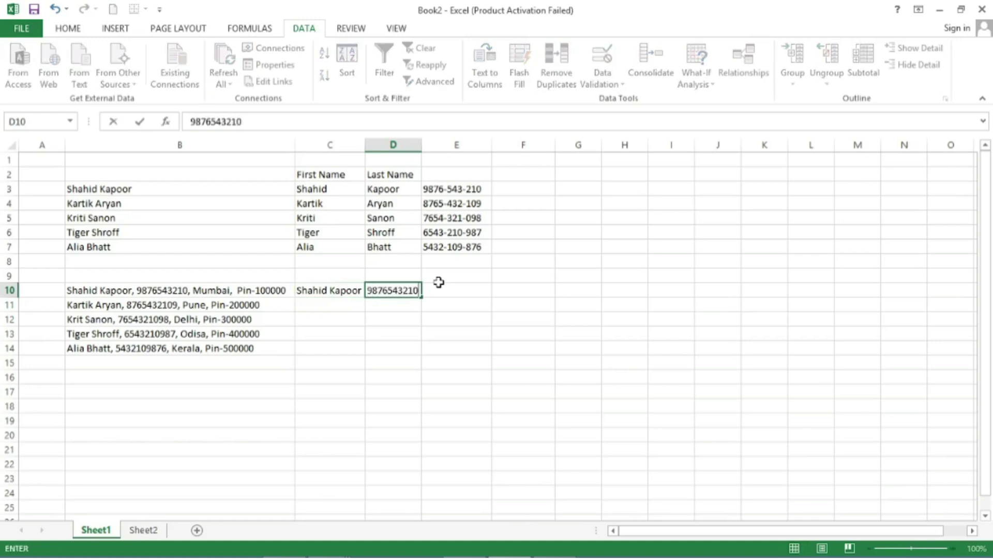
{"action": "key", "text": "Return"}
Step: Enter Mumbai in E10 and the postal code from B10, including its "Pin-" prefix, in F10
{"action": "key", "text": "Up"}
{"action": "key", "text": "Right"}
{"action": "type", "text": "Mumbai"}
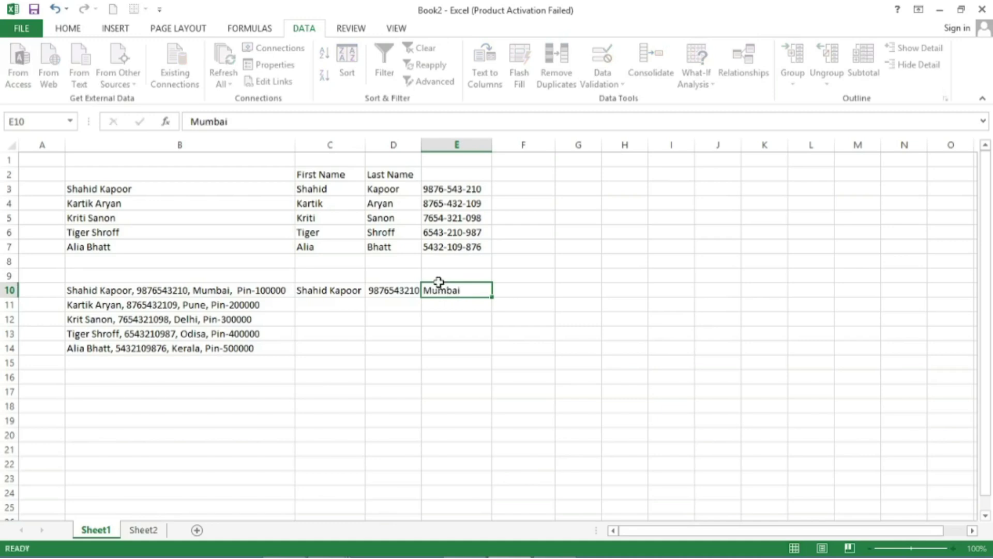
{"action": "key", "text": "Return"}
{"action": "key", "text": "Up"}
{"action": "key", "text": "Right"}
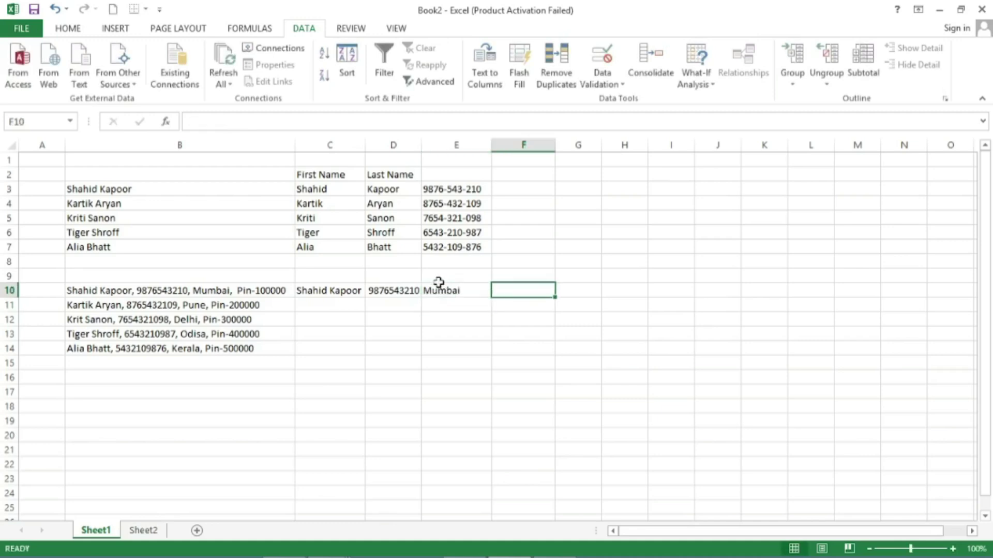
{"action": "type", "text": "Pin-1"}
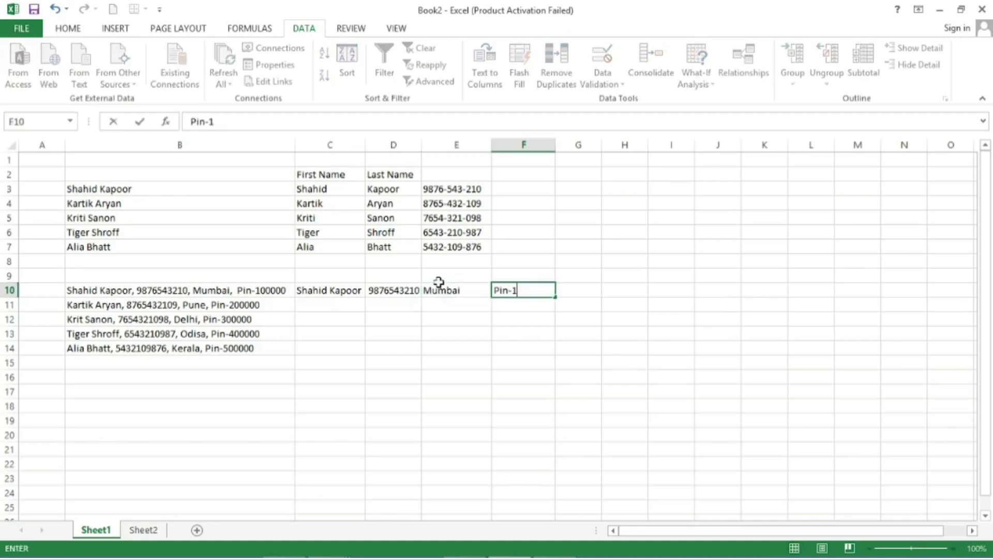
{"action": "type", "text": "00000"}
{"action": "key", "text": "Return"}
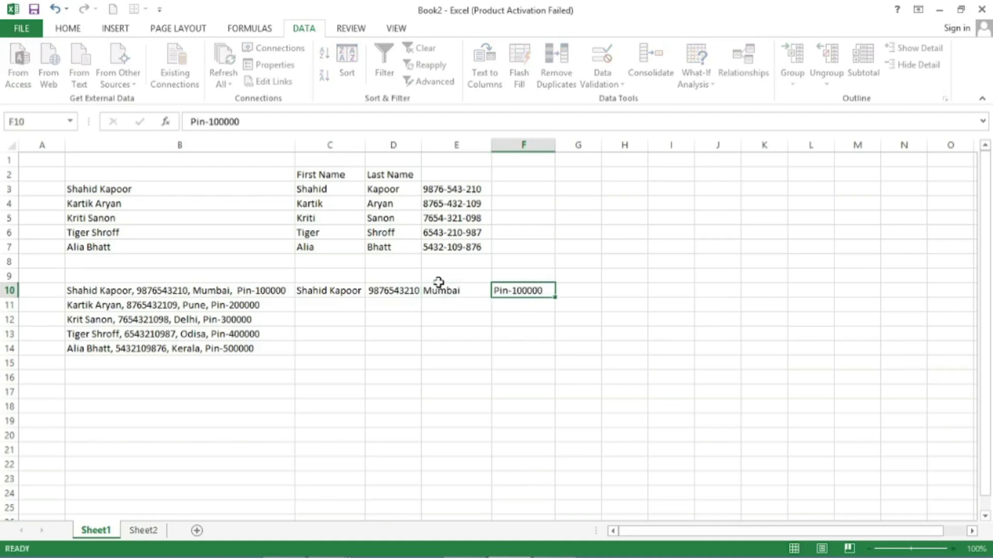
Step: Flash Fill the name, phone number, city and postal code columns from row 11 down to row 14
{"action": "left_click", "coordinate": [299, 303]}
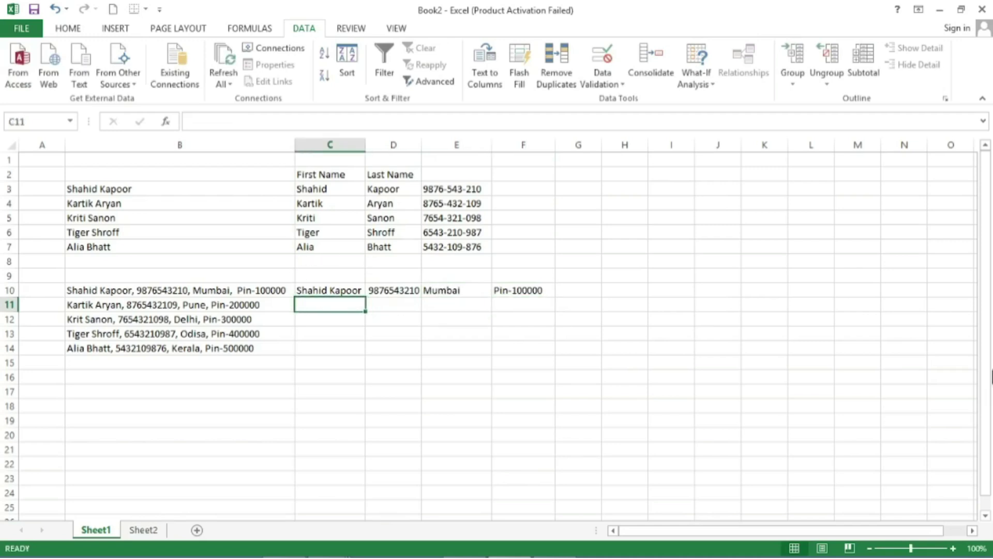
{"action": "key", "text": "ctrl+e"}
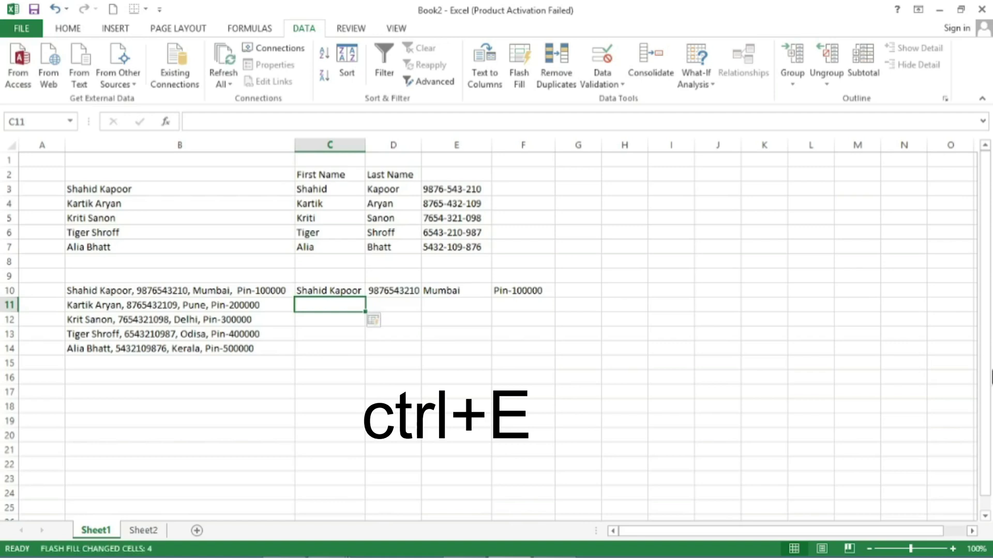
{"action": "key", "text": "Right"}
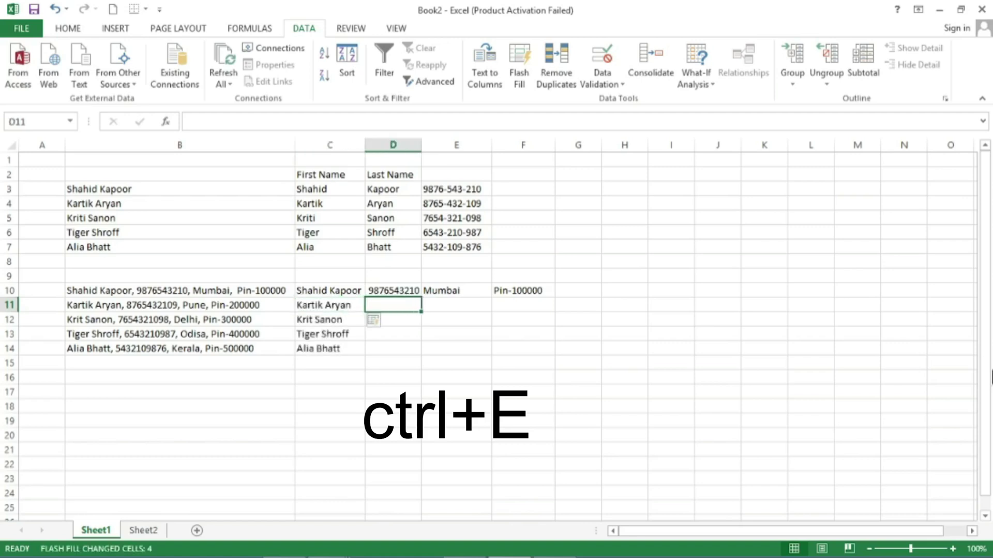
{"action": "key", "text": "ctrl+e"}
{"action": "key", "text": "Right"}
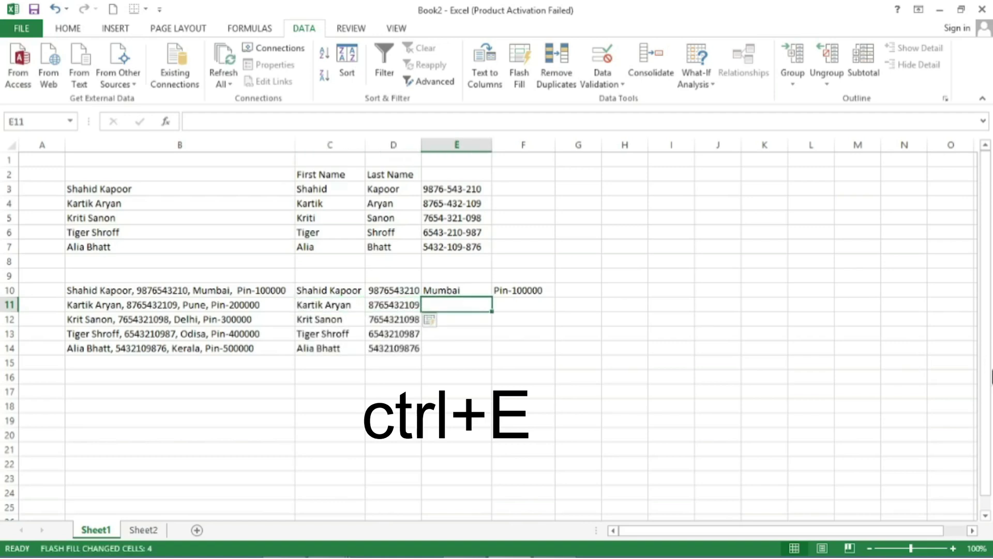
{"action": "key", "text": "ctrl+e"}
{"action": "key", "text": "Right"}
{"action": "key", "text": "ctrl+e"}
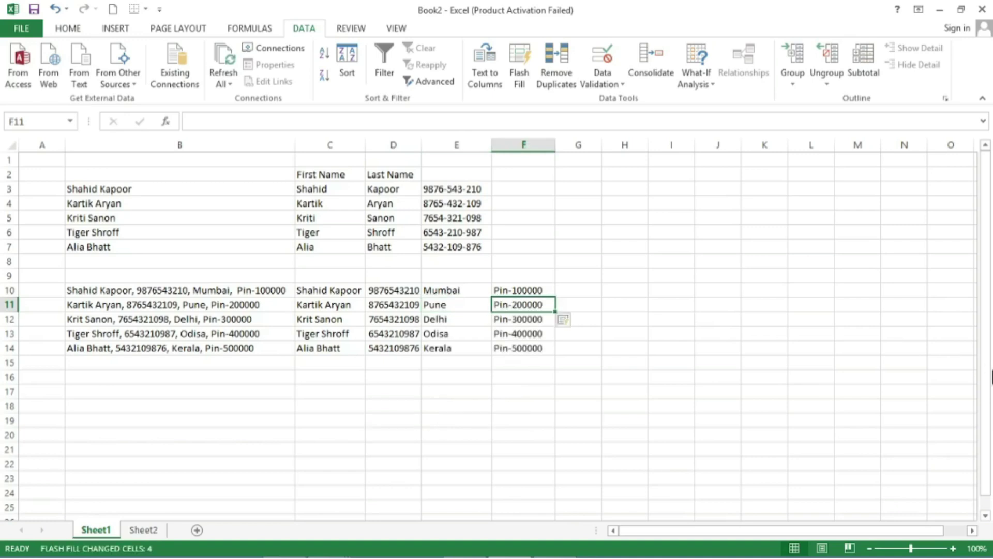
Step: Compare the separated fields in C10:F14 with the combined records in B10:B14
{"action": "left_click_drag", "start_coordinate": [315, 291], "coordinate": [514, 346]}
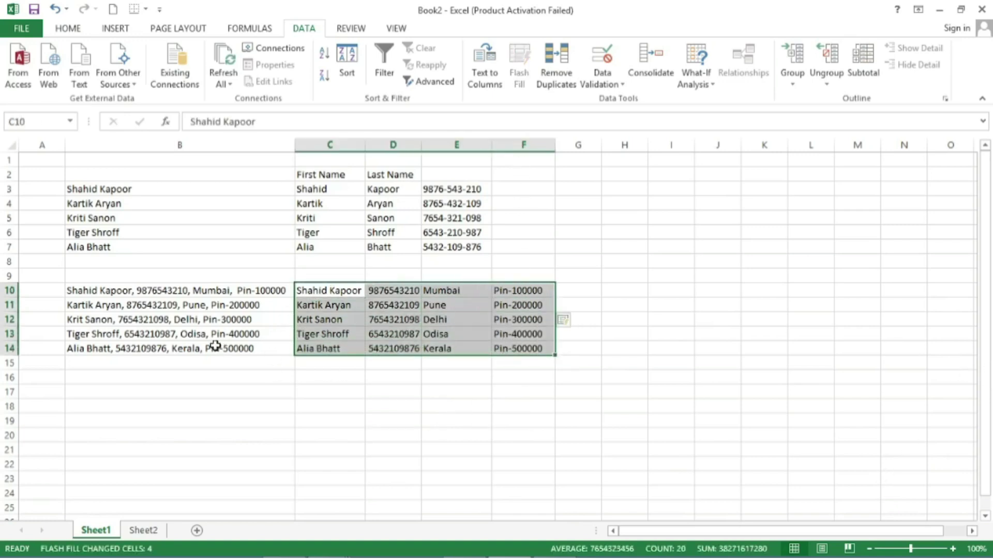
{"action": "left_click_drag", "start_coordinate": [183, 291], "coordinate": [187, 348]}
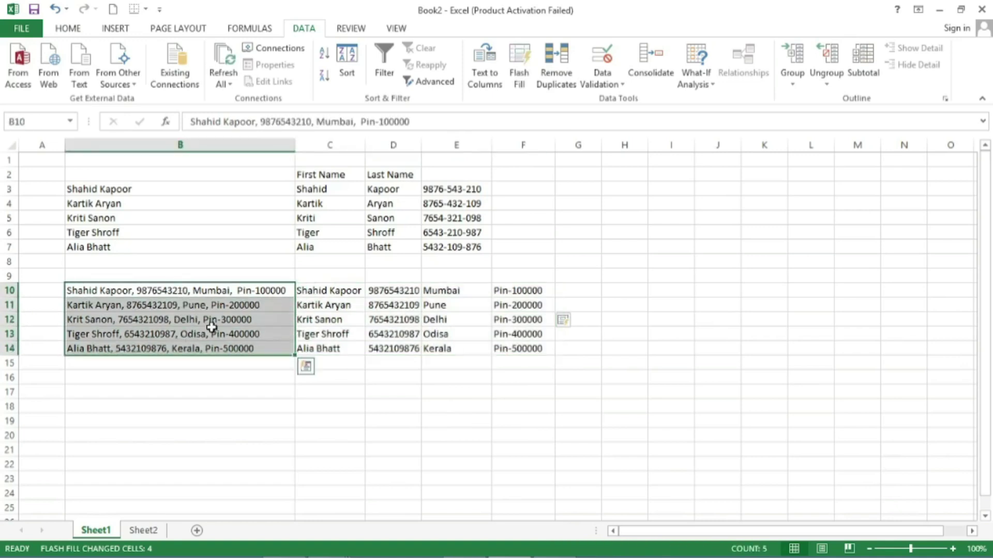
{"action": "double_click", "coordinate": [137, 291]}
{"action": "left_click_drag", "start_coordinate": [138, 290], "coordinate": [184, 290]}
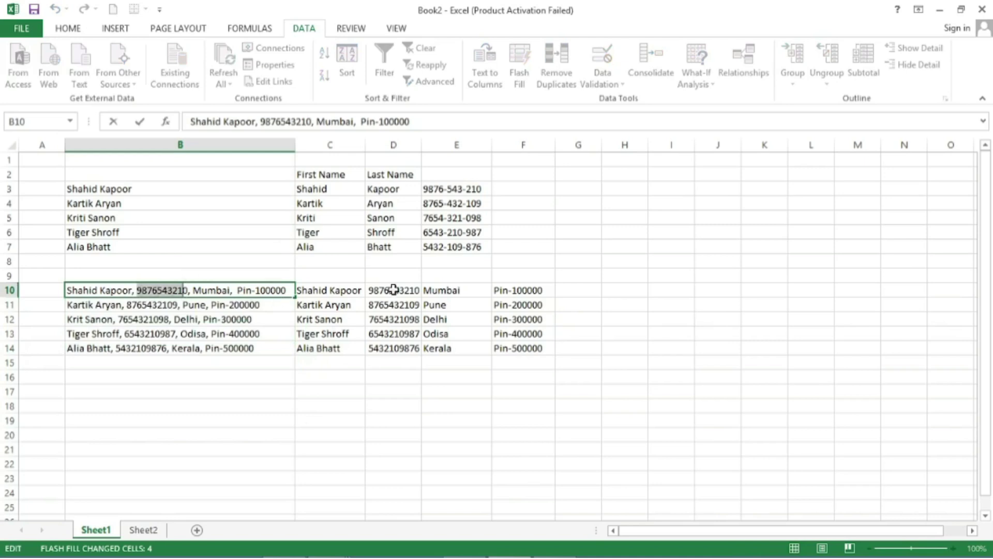
{"action": "left_click", "coordinate": [209, 348]}
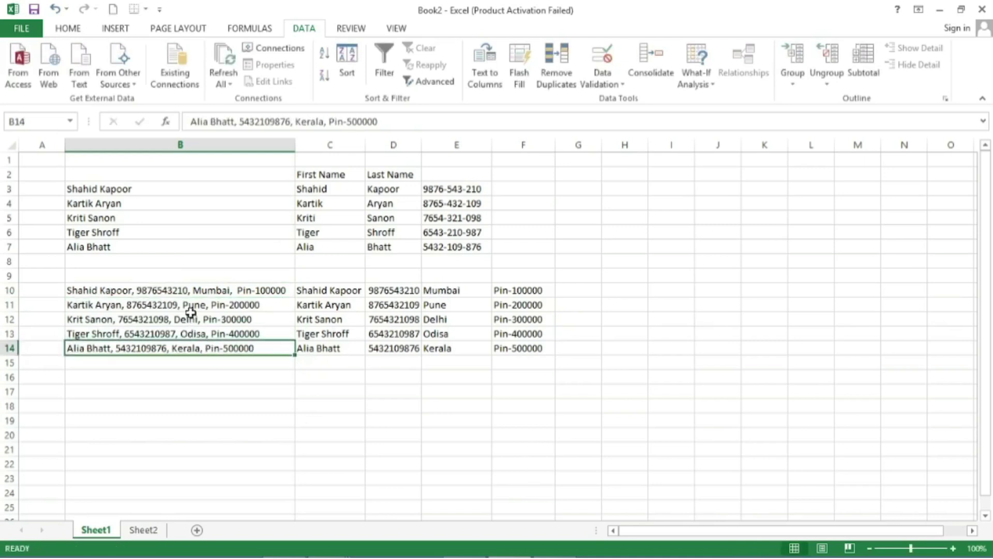
{"action": "left_click_drag", "start_coordinate": [210, 279], "coordinate": [212, 348]}
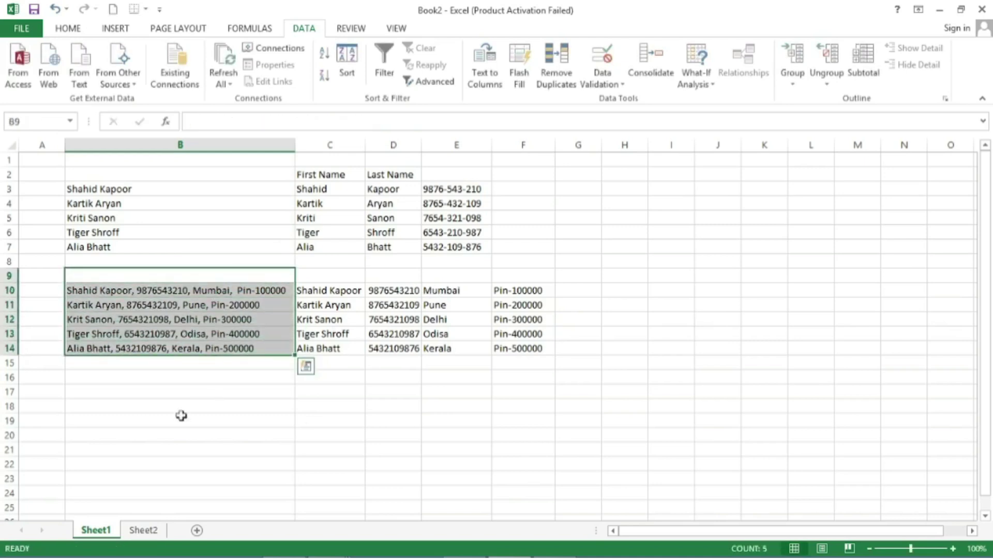